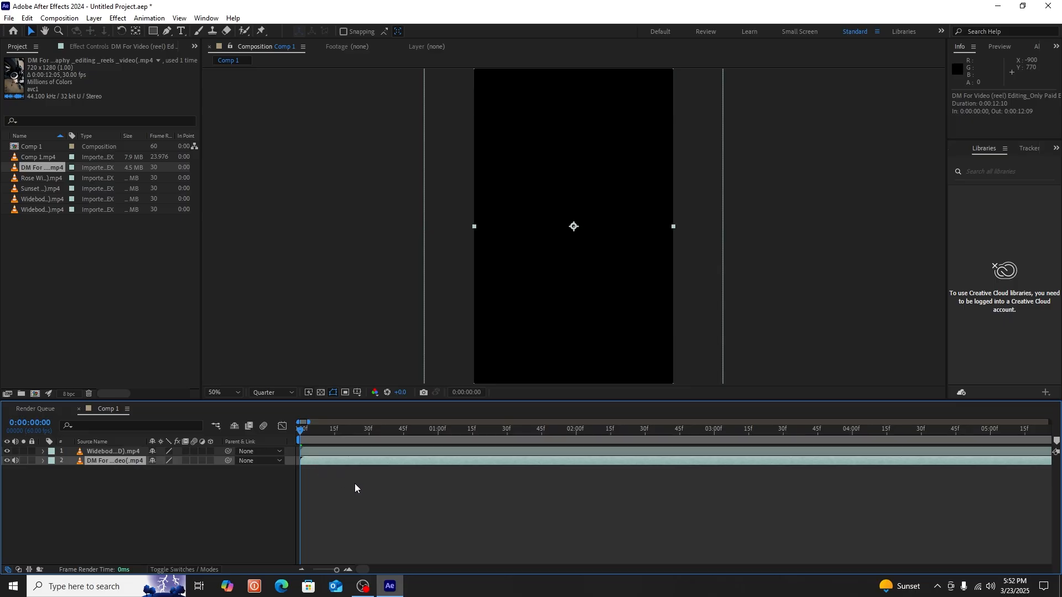
# - Show the waveform of the DM For… audio layer and place composition marker 1 on the beat at 0:00:00:25
pyautogui.press('l')
pyautogui.press('l')
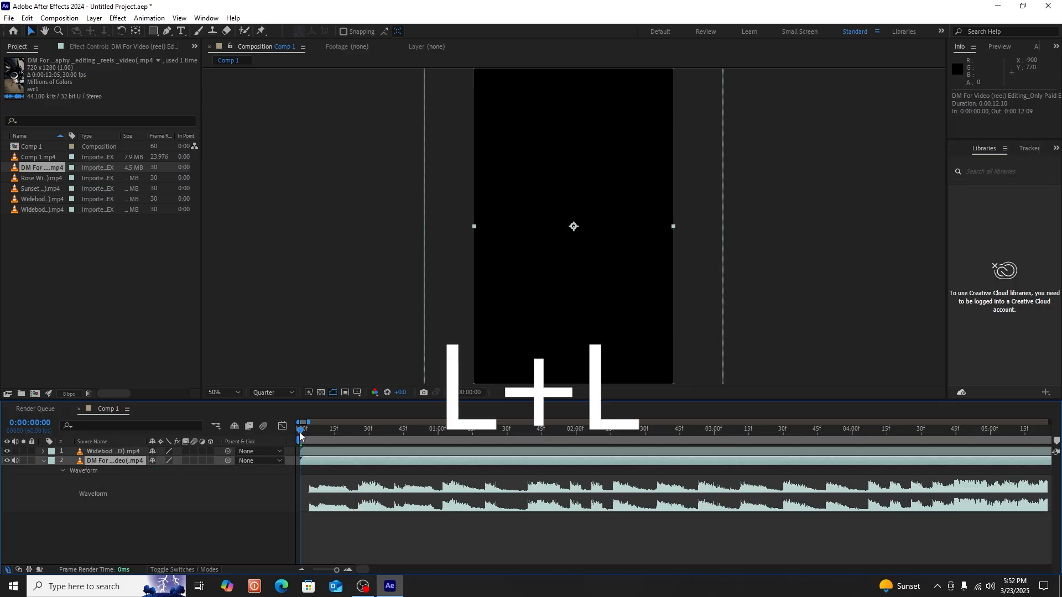
pyautogui.click(335, 435)
pyautogui.press('space')
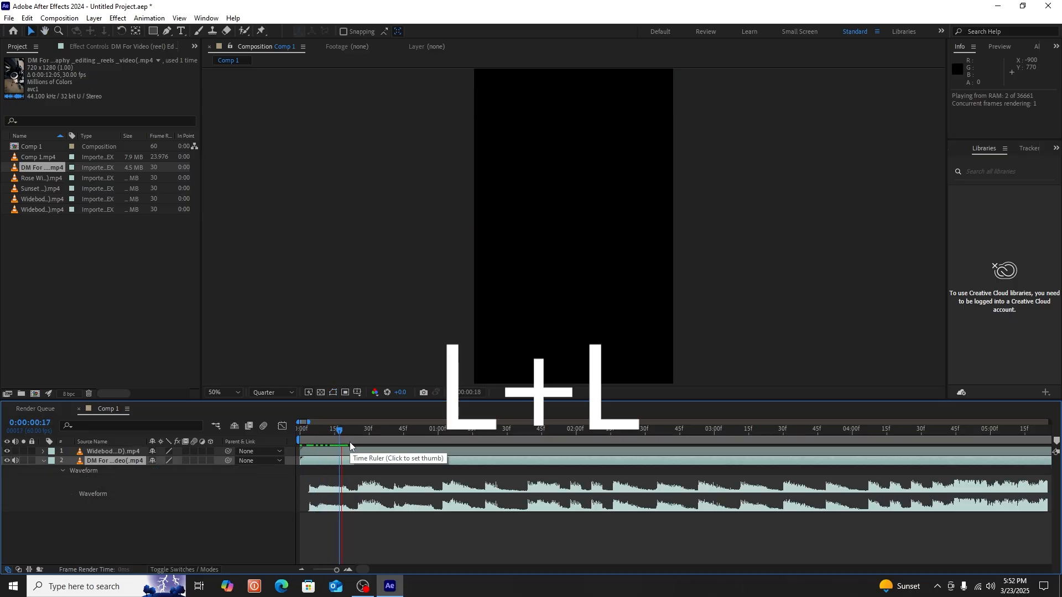
pyautogui.click(357, 439)
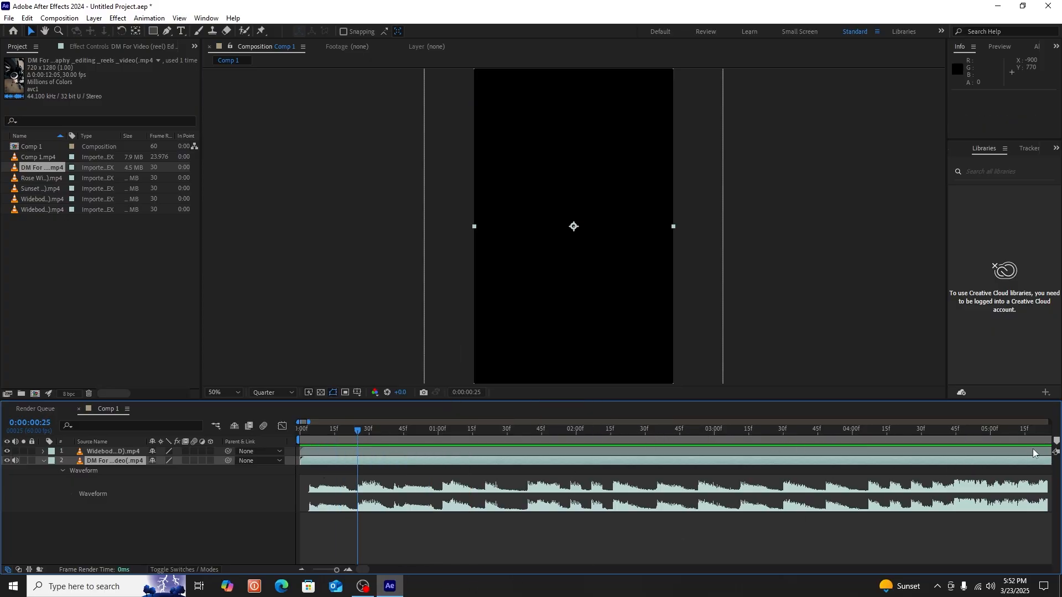
pyautogui.moveTo(1055, 444); pyautogui.dragTo(393, 477)
# - Place composition markers 2 to 5 on the following main beats of the waveform, from 0:00:01:02 through 0:00:02:54
pyautogui.press('space')
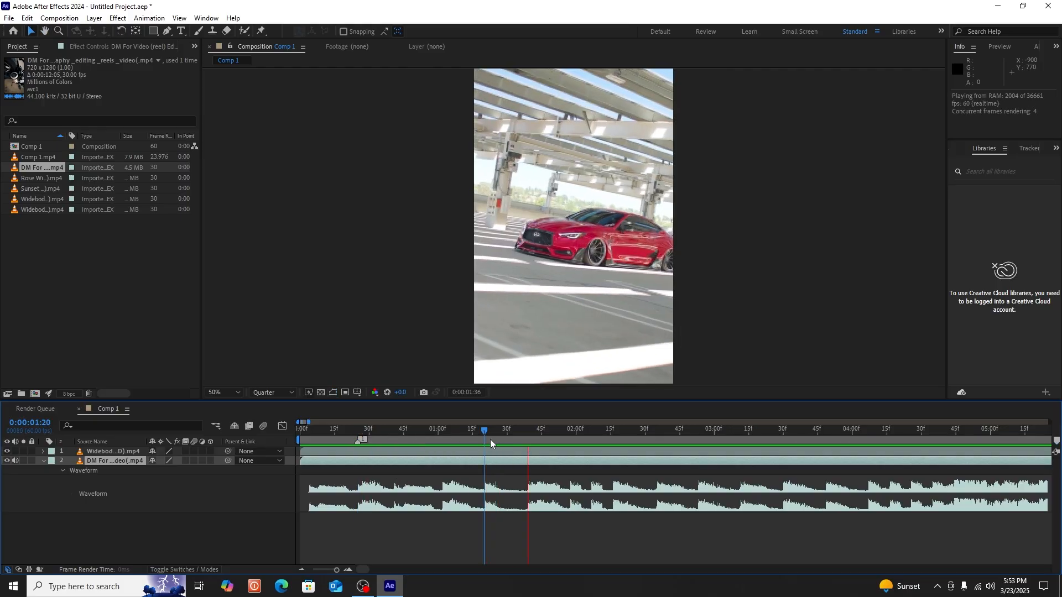
pyautogui.click(444, 443)
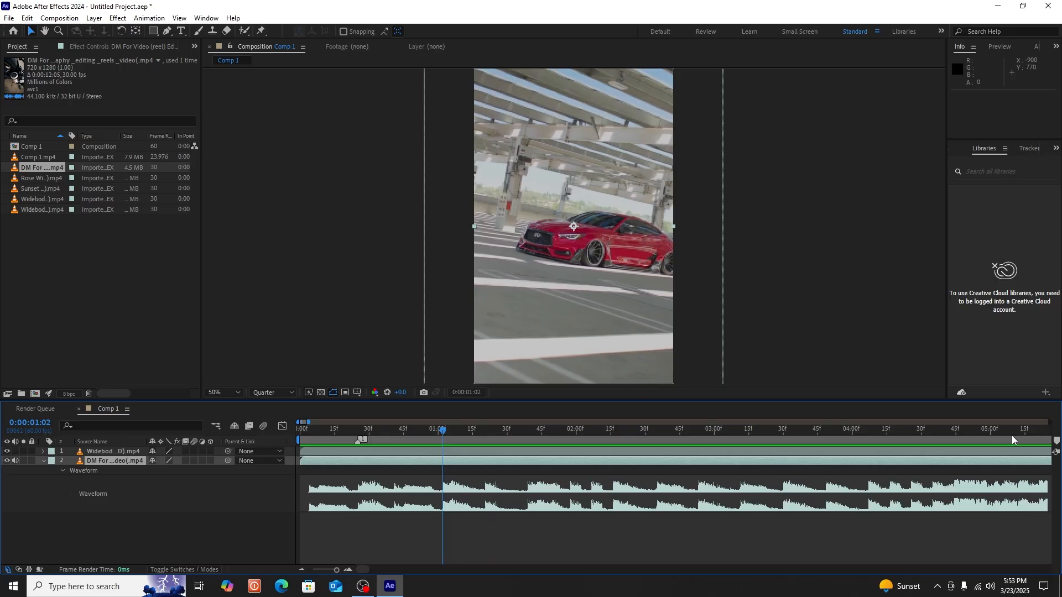
pyautogui.moveTo(1057, 442); pyautogui.dragTo(487, 479)
pyautogui.moveTo(448, 436); pyautogui.dragTo(529, 447)
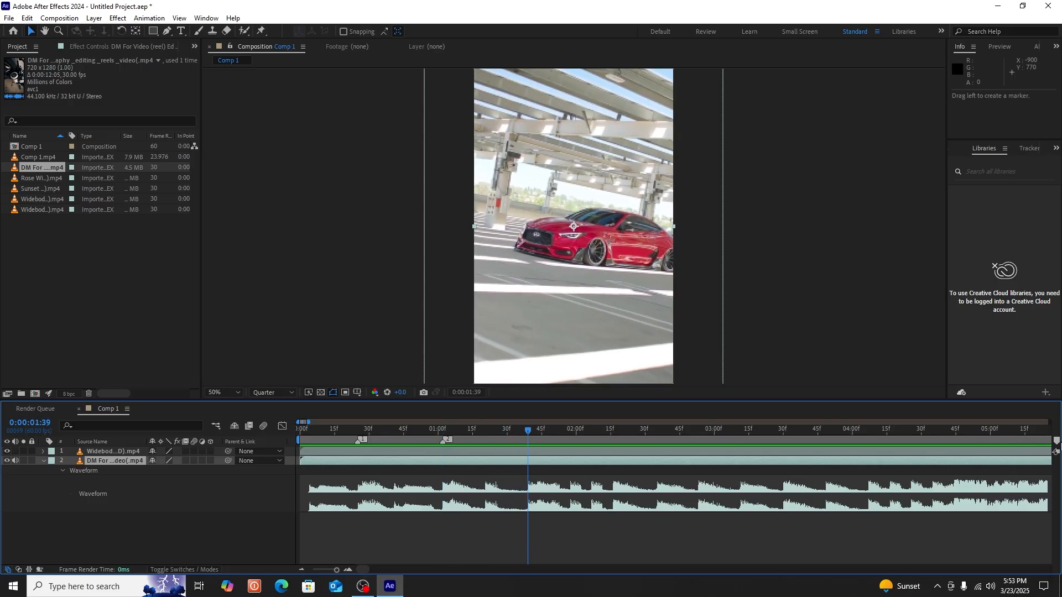
pyautogui.click(1056, 443)
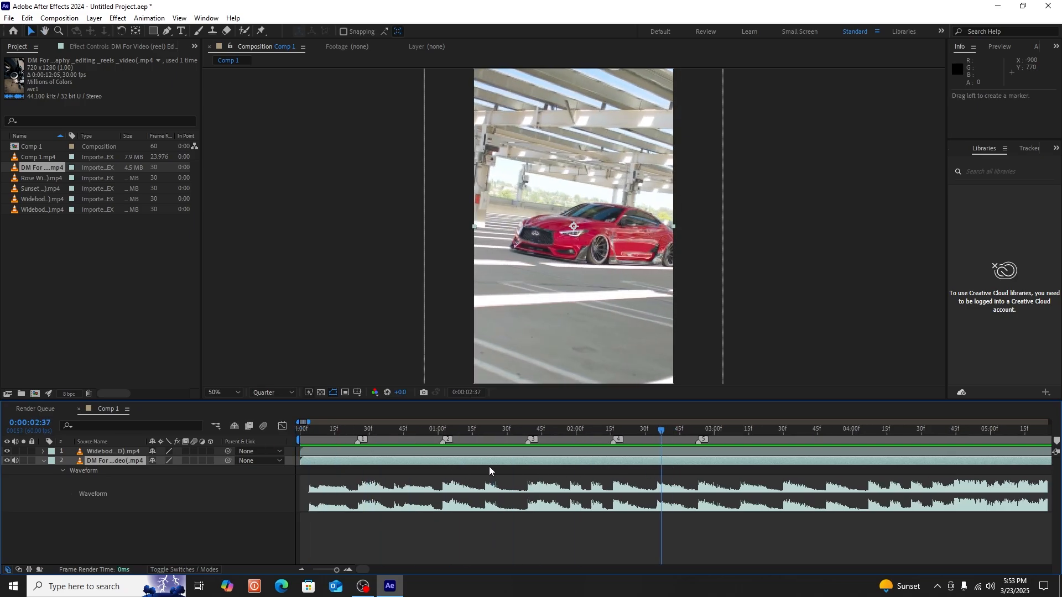
# - Split the DM For… audio layer at marker 5 (0:00:02:54), delete the part after it and return to the start of the composition
pyautogui.moveTo(309, 435); pyautogui.dragTo(698, 441)
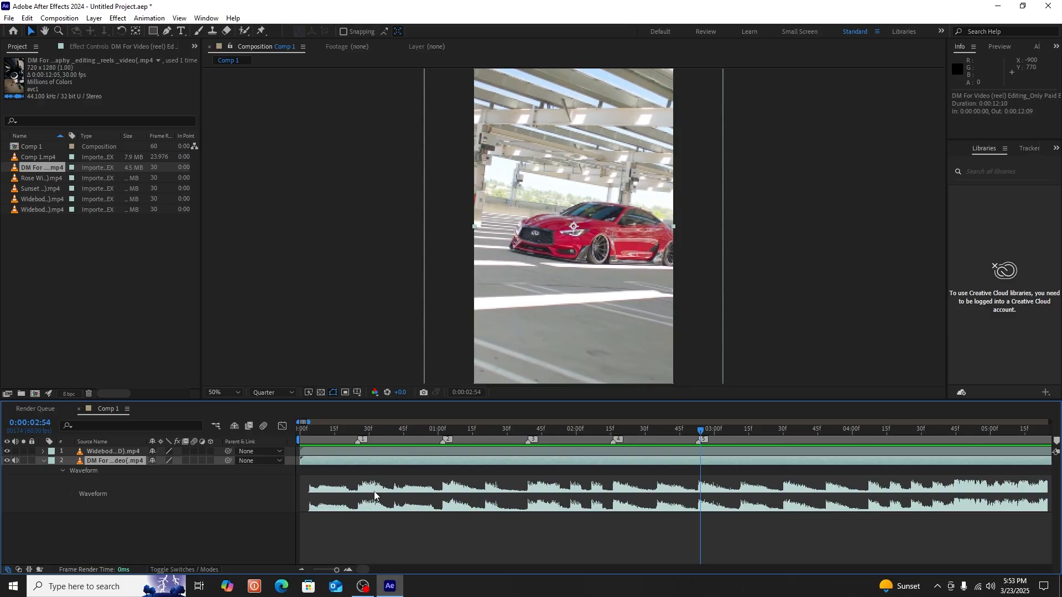
pyautogui.hotkey('ctrl', 'shift', 'd')
pyautogui.press('Delete')
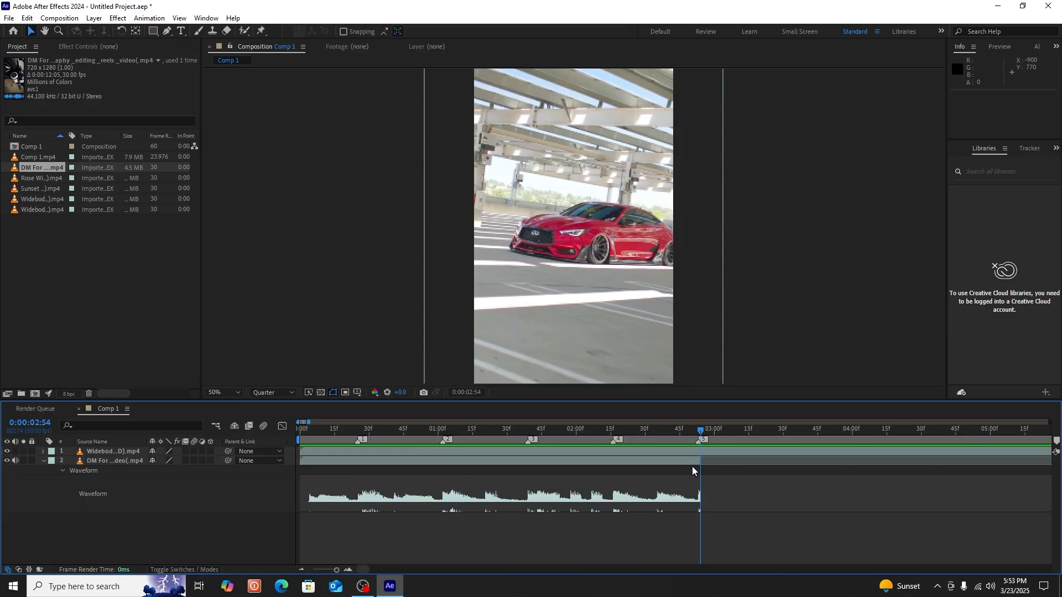
pyautogui.moveTo(700, 427); pyautogui.dragTo(253, 430)
pyautogui.press('h')
pyautogui.press('space')
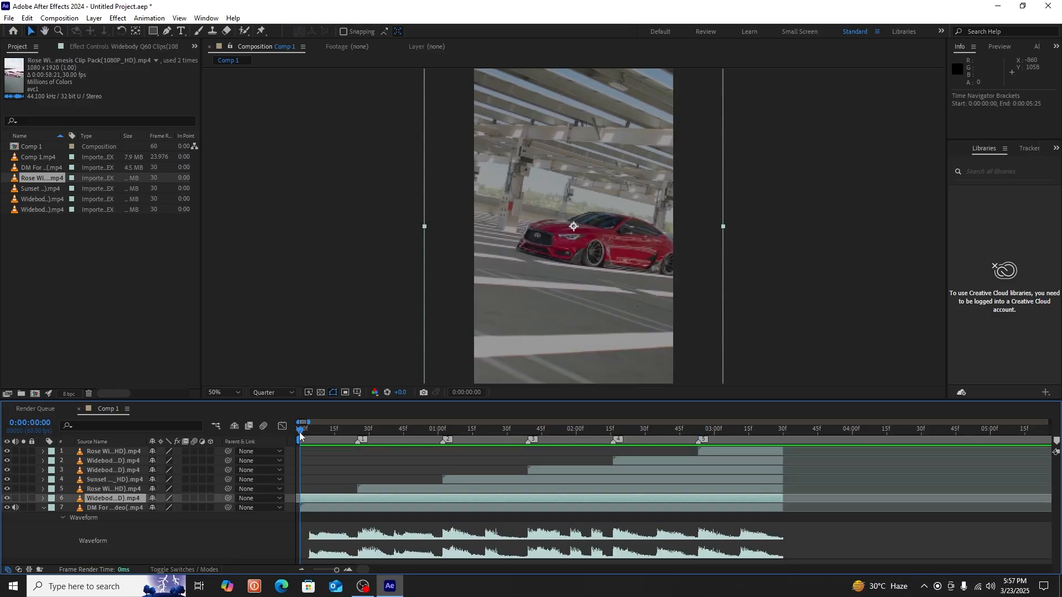
# - Enable time remapping on the Widebody clip in layer 6 and set a Time Remap keyframe at 0:00:00:00
pyautogui.rightClick(329, 499)
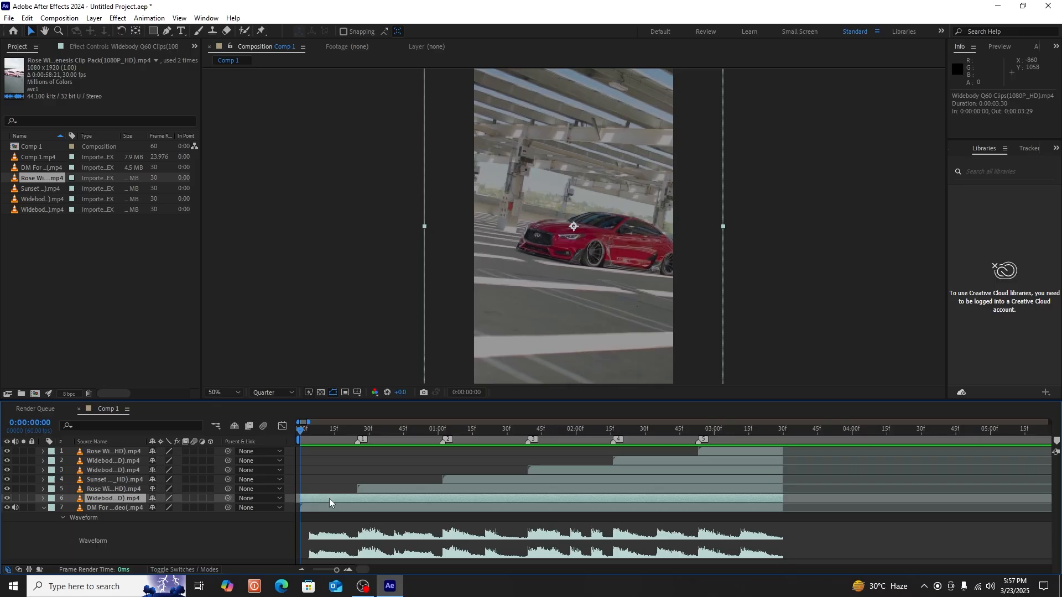
pyautogui.moveTo(368, 232)
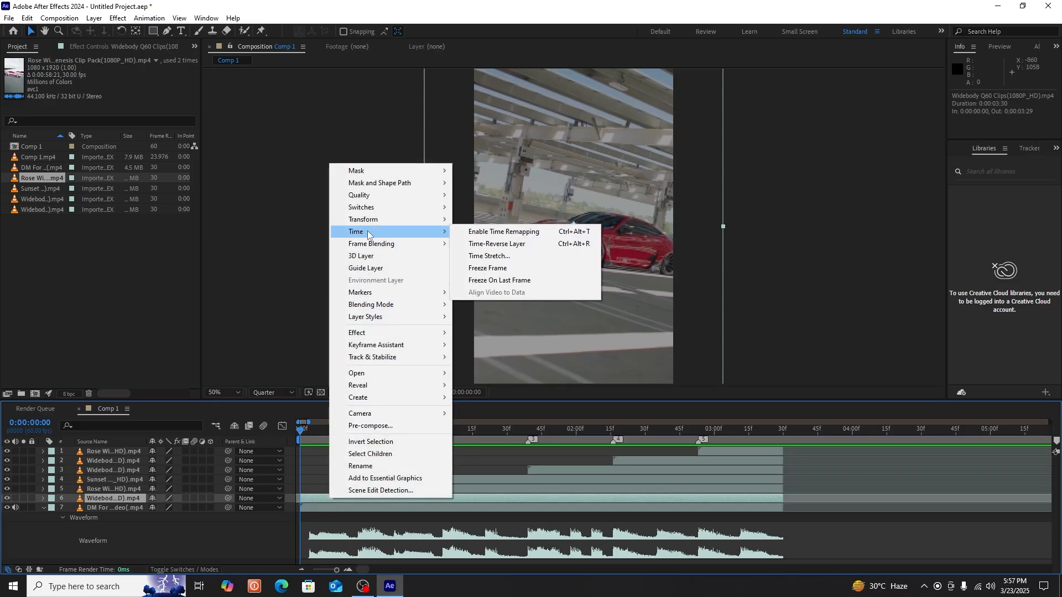
pyautogui.click(511, 232)
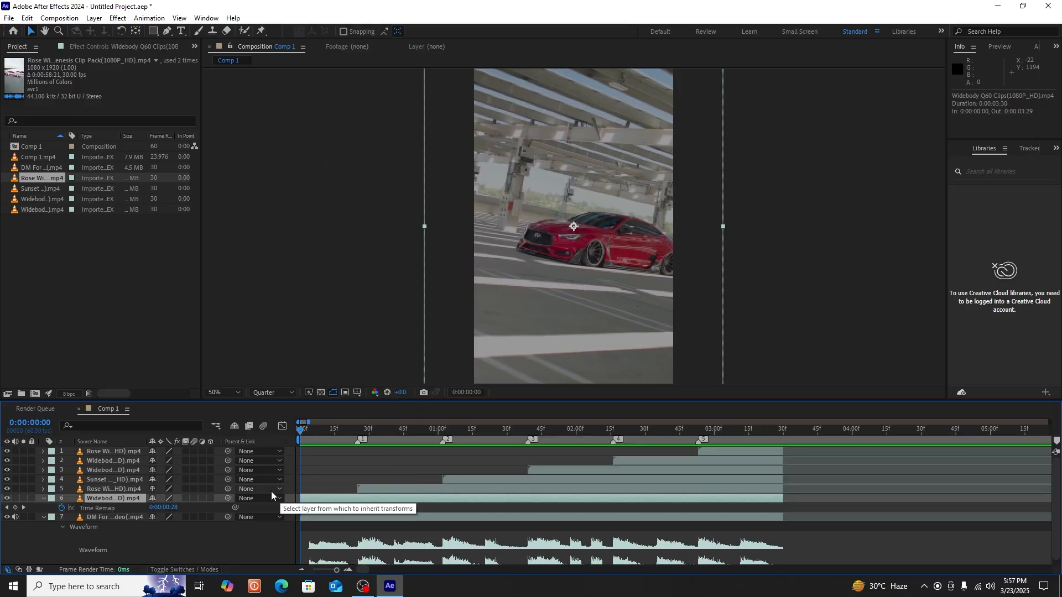
pyautogui.click(15, 508)
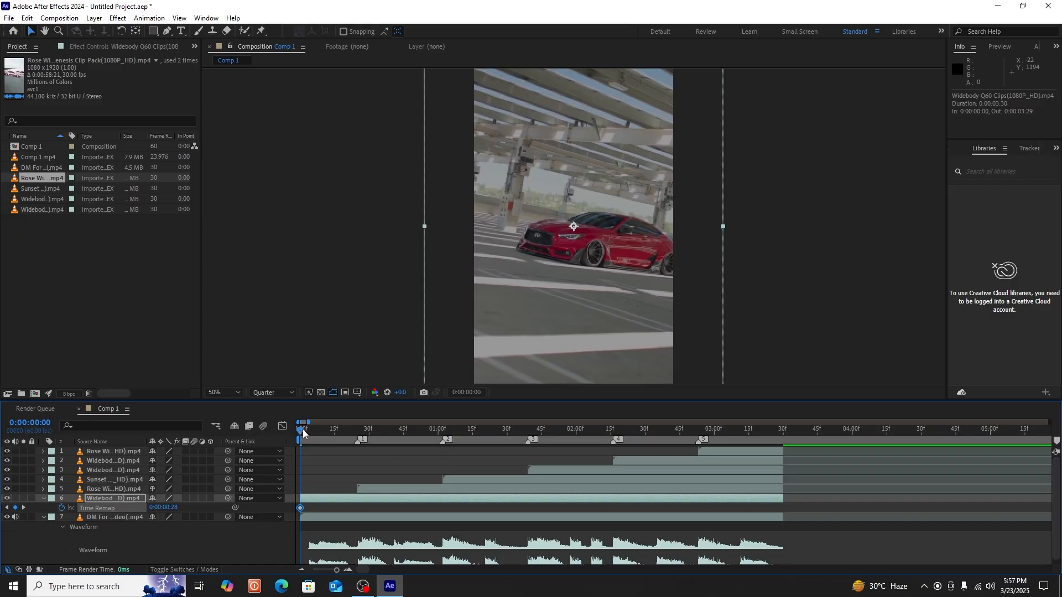
# - Add a second Time Remap keyframe to the layer 6 clip, one frame before marker 1 at 0:00:00:24
pyautogui.moveTo(301, 430); pyautogui.dragTo(357, 440)
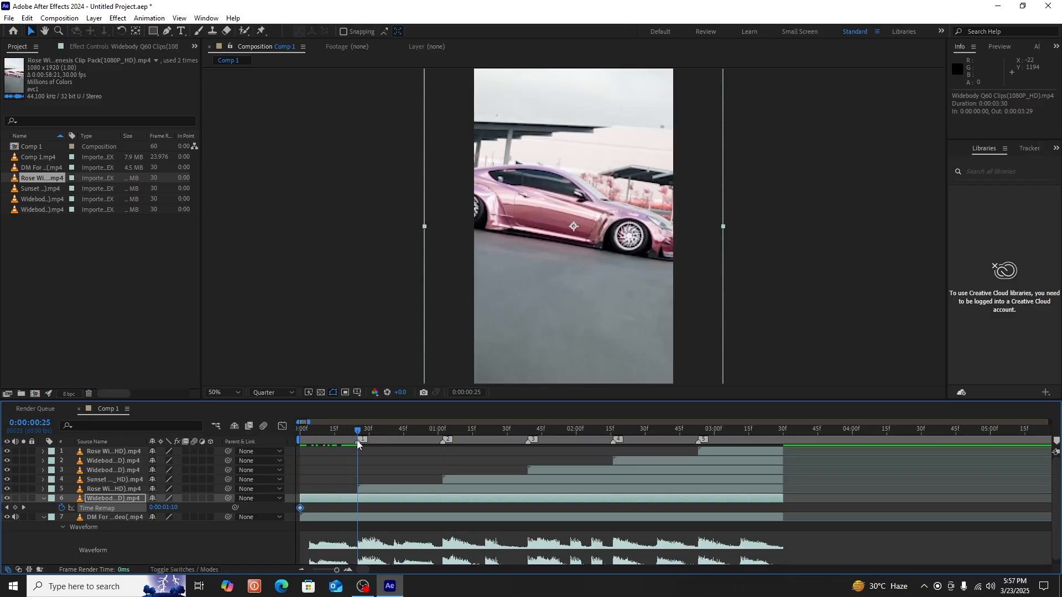
pyautogui.click(15, 508)
pyautogui.moveTo(357, 431); pyautogui.dragTo(355, 430)
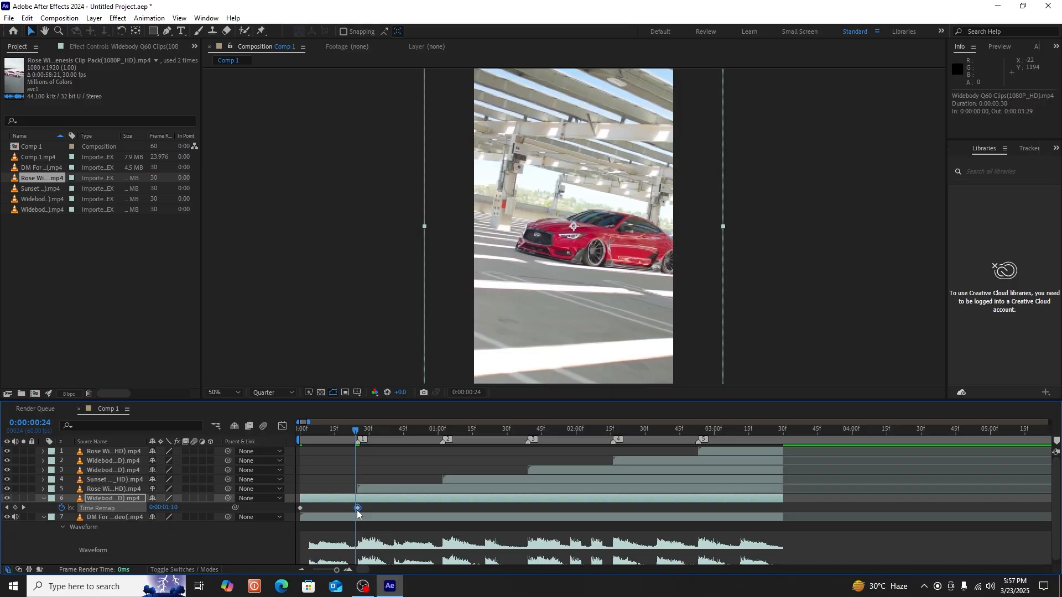
pyautogui.moveTo(358, 508); pyautogui.dragTo(360, 507)
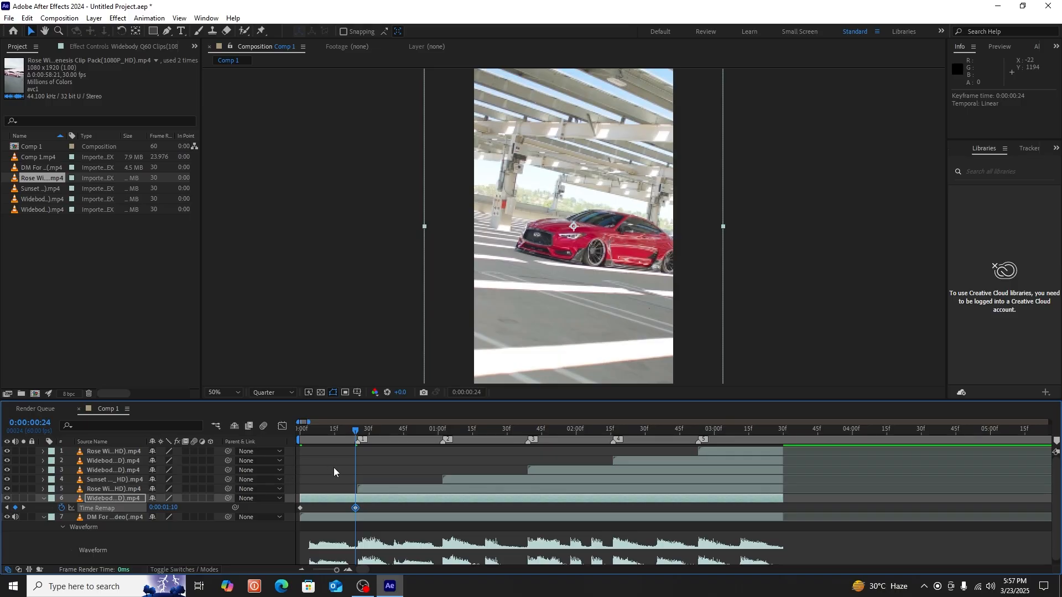
# - Set the second Time Remap keyframe of layer 6 to 0:00:09:13 and move it onto marker 1 at 0:00:00:25
pyautogui.moveTo(168, 508); pyautogui.dragTo(292, 498)
pyautogui.click(387, 506)
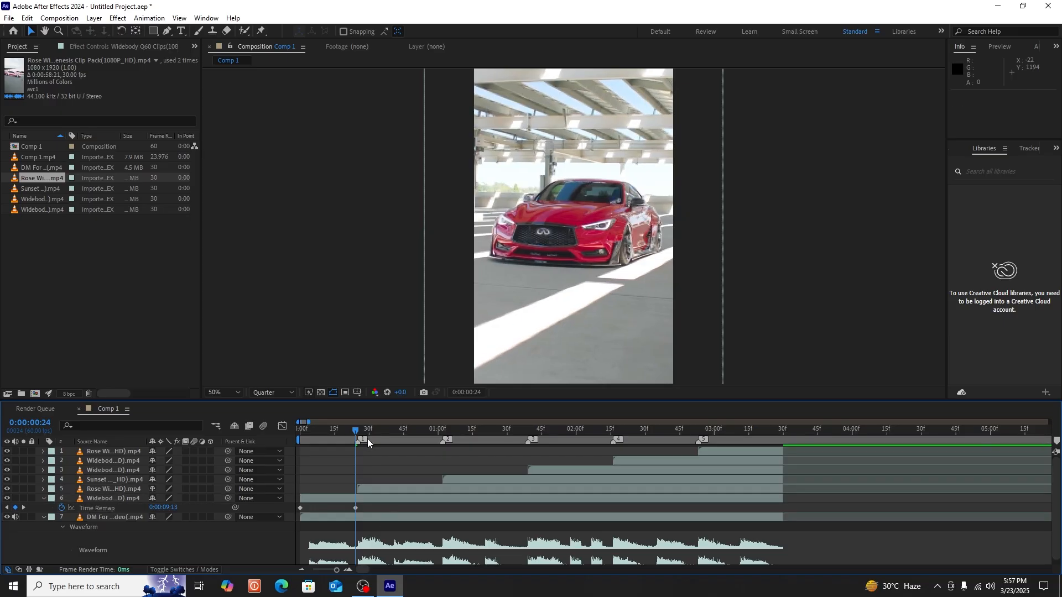
pyautogui.click(357, 431)
pyautogui.click(355, 509)
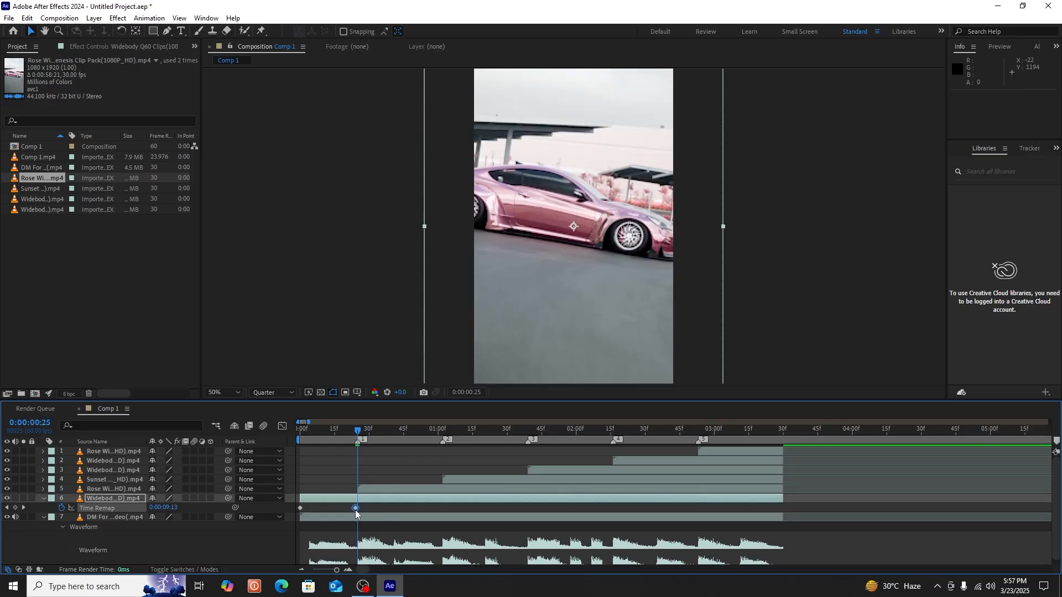
pyautogui.rightClick(382, 489)
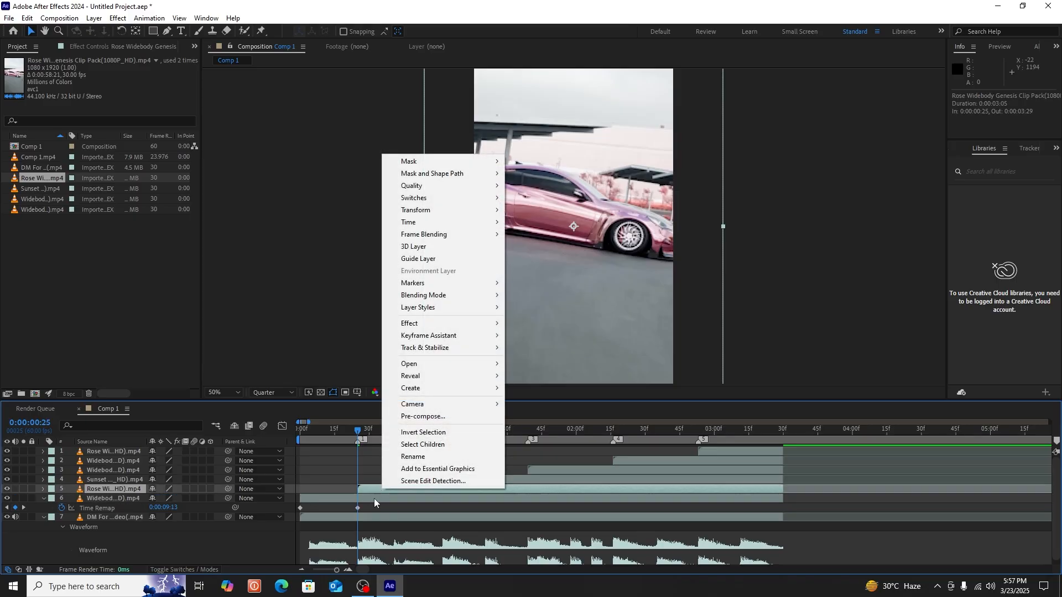
pyautogui.click(368, 509)
# - Select both Time Remap keyframes of layer 6, show them in the Graph Editor and apply Easy Ease
pyautogui.moveTo(369, 511); pyautogui.dragTo(295, 502)
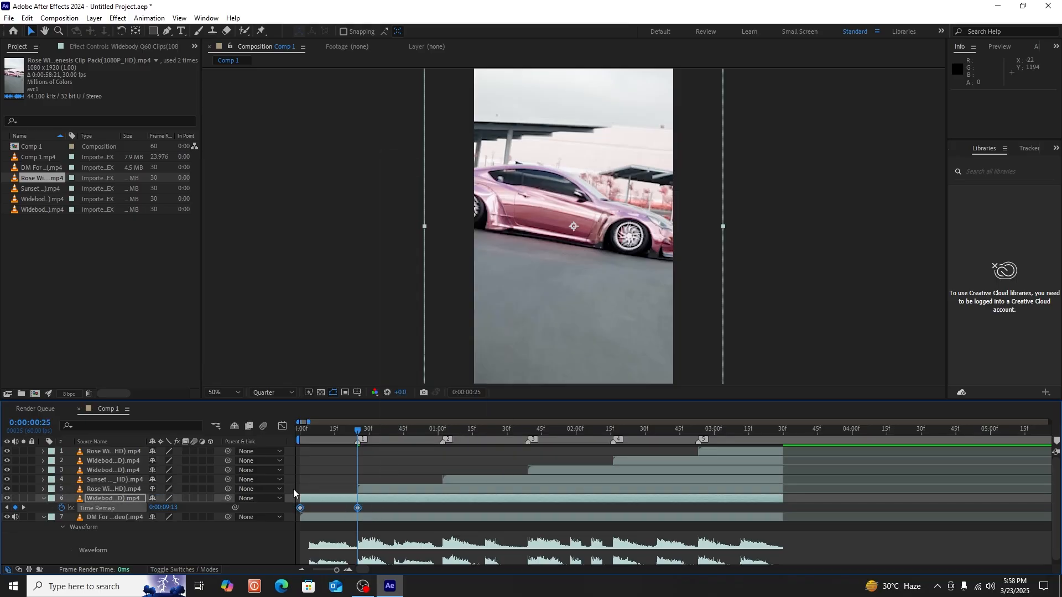
pyautogui.click(283, 426)
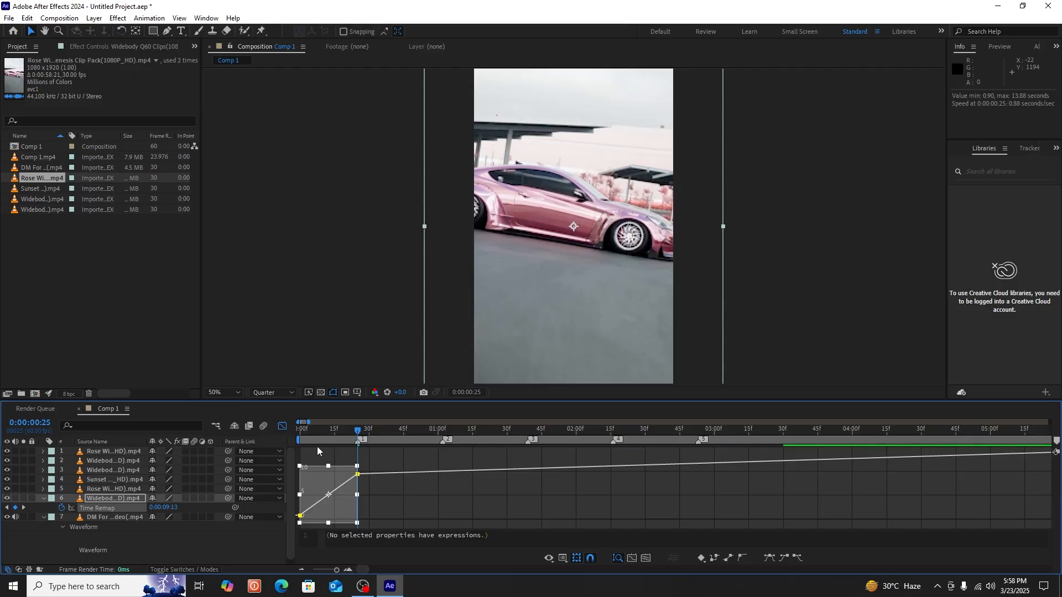
pyautogui.press('F9')
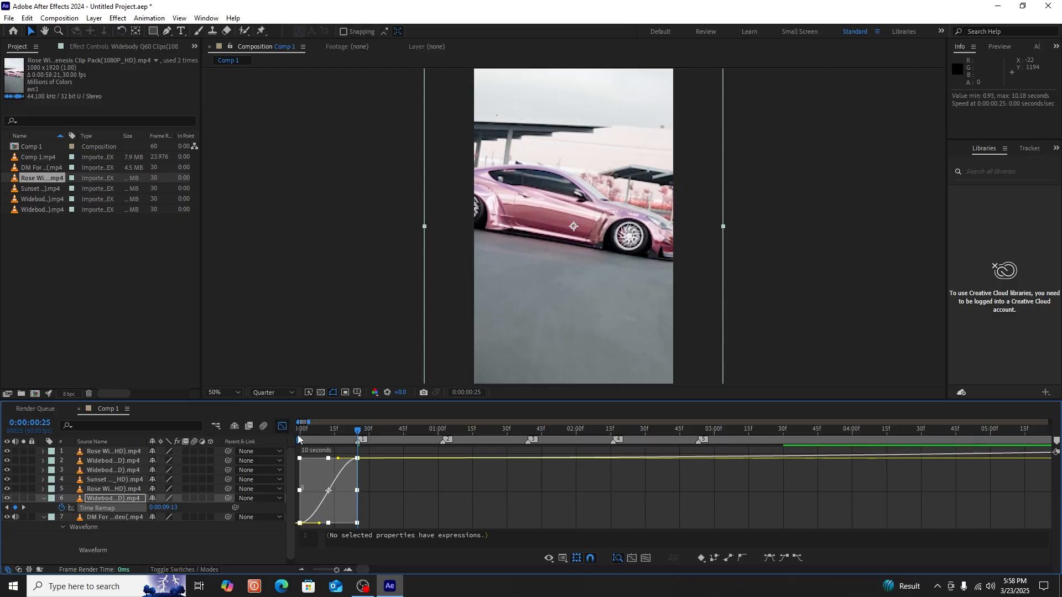
# - Shape the layer 6 Time Remap curve so it is steep at both keyframes and flatter in between, and close the Graph Editor
pyautogui.click(335, 494)
pyautogui.click(301, 523)
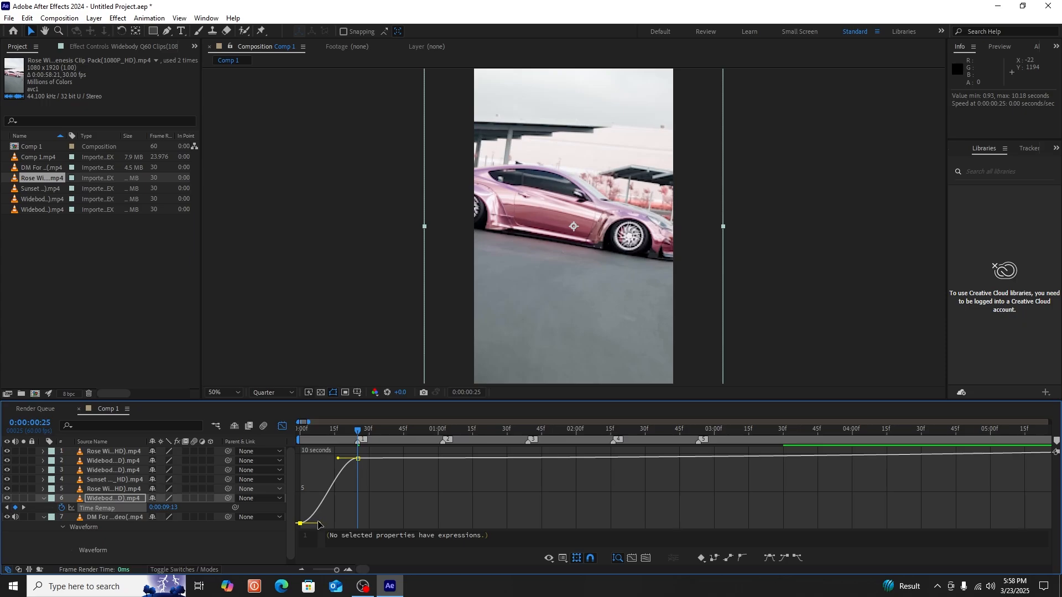
pyautogui.moveTo(318, 523); pyautogui.dragTo(300, 491)
pyautogui.moveTo(338, 459); pyautogui.dragTo(306, 478)
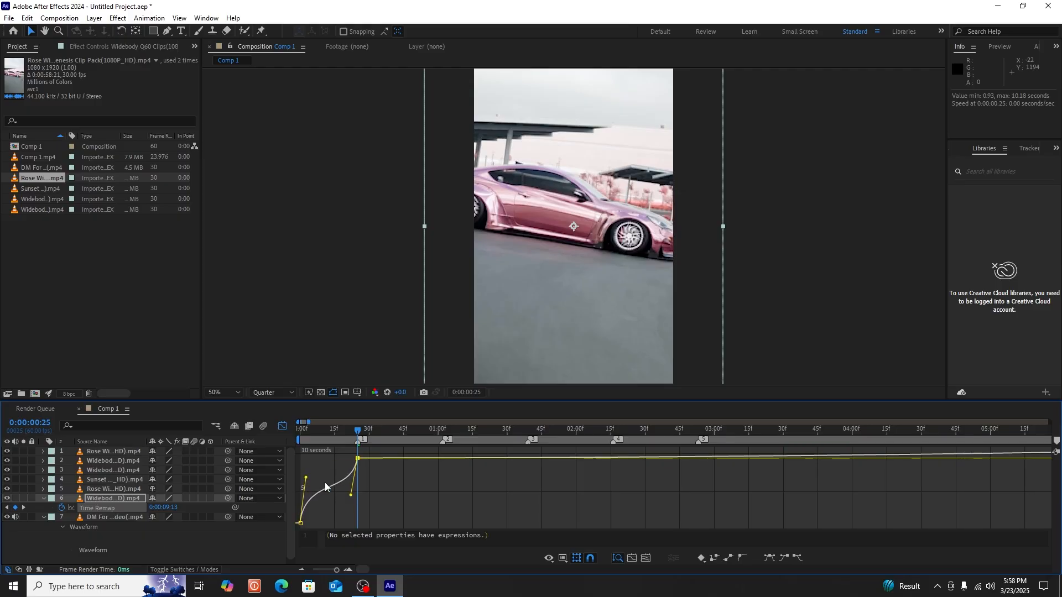
pyautogui.click(283, 426)
# - Enable time remapping on the Rose Widebody Genesis clip in layer 5
pyautogui.click(374, 489)
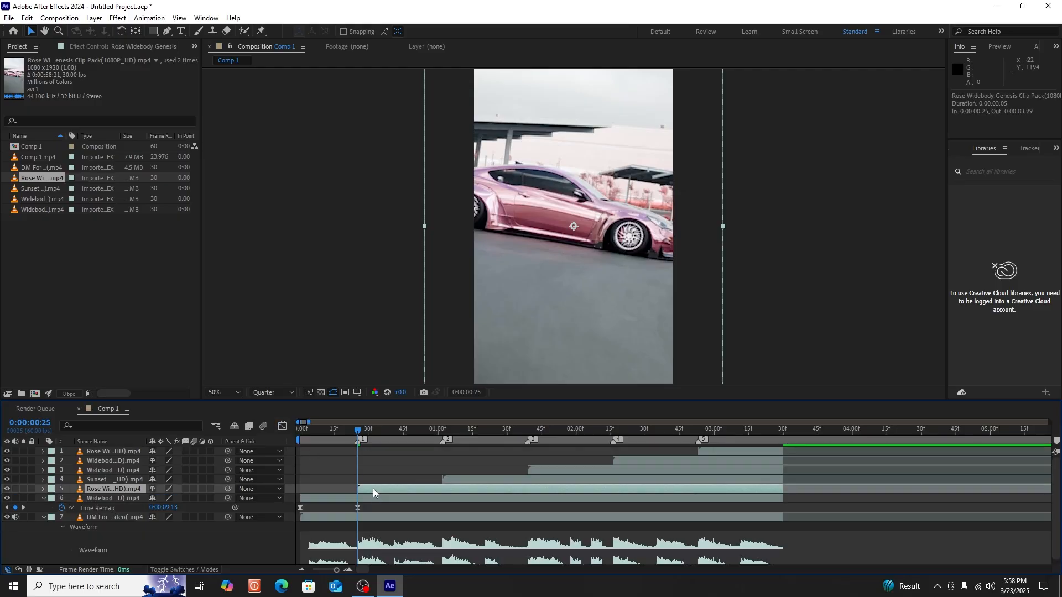
pyautogui.rightClick(374, 489)
pyautogui.moveTo(423, 221)
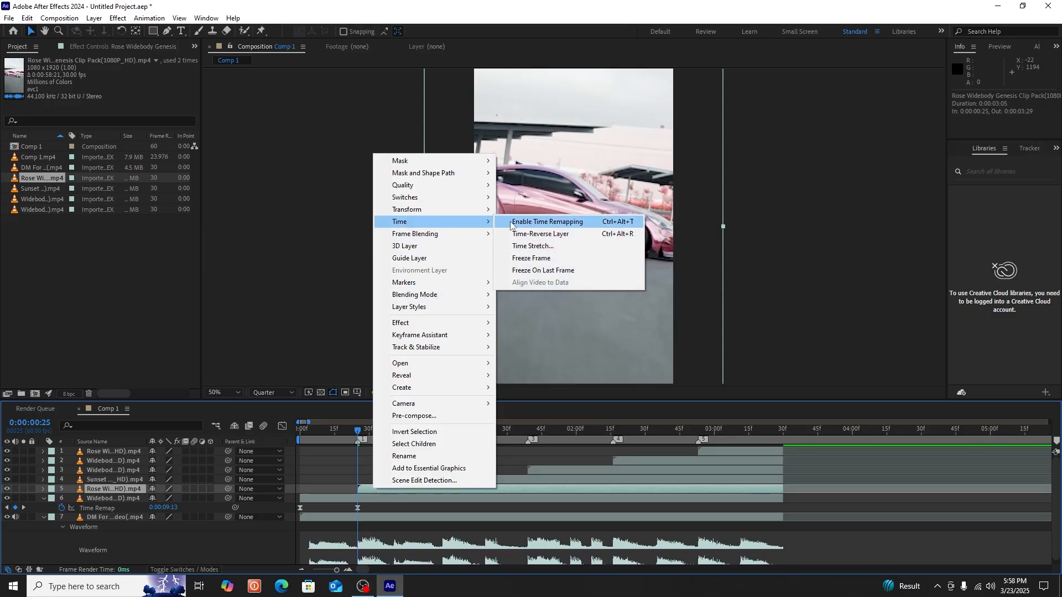
pyautogui.click(531, 221)
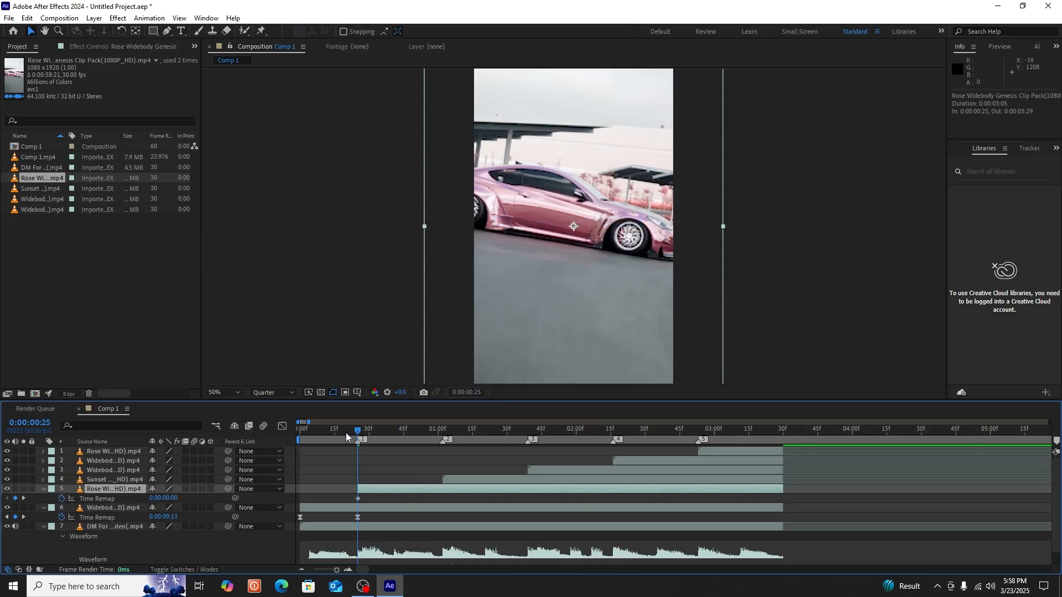
# - Add a second Time Remap keyframe to layer 5 with the value 0:00:11:08 and position it on marker 2 at 0:00:01:02
pyautogui.moveTo(357, 431); pyautogui.dragTo(439, 446)
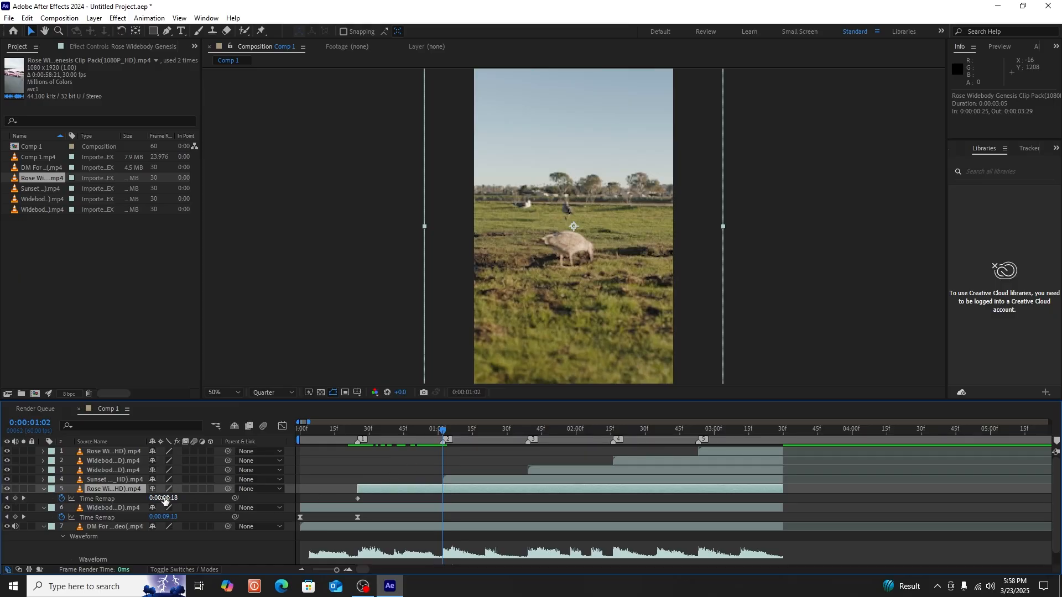
pyautogui.moveTo(168, 500); pyautogui.dragTo(181, 497)
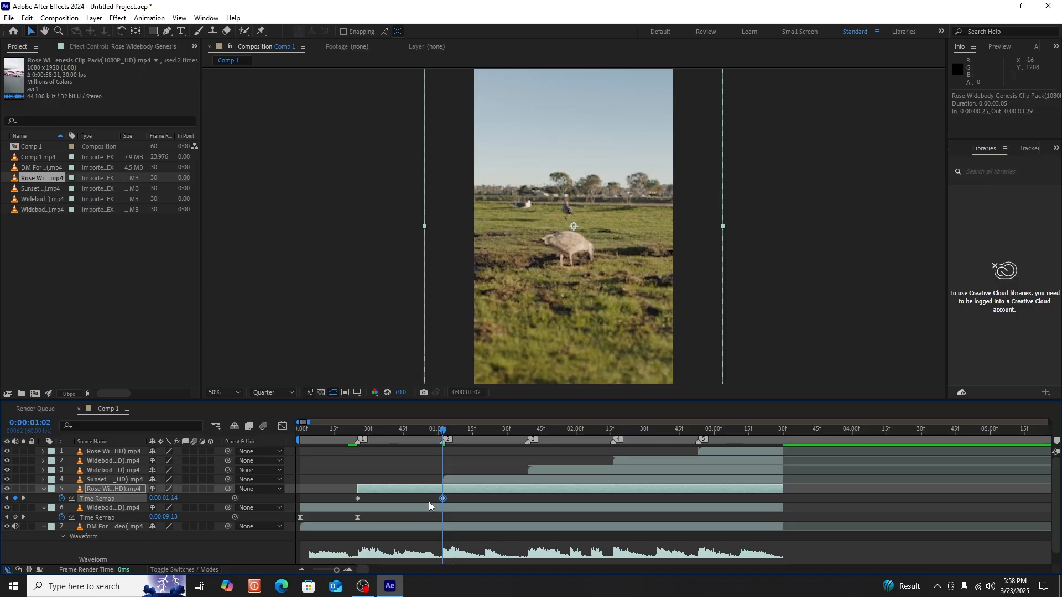
pyautogui.moveTo(445, 499); pyautogui.dragTo(442, 499)
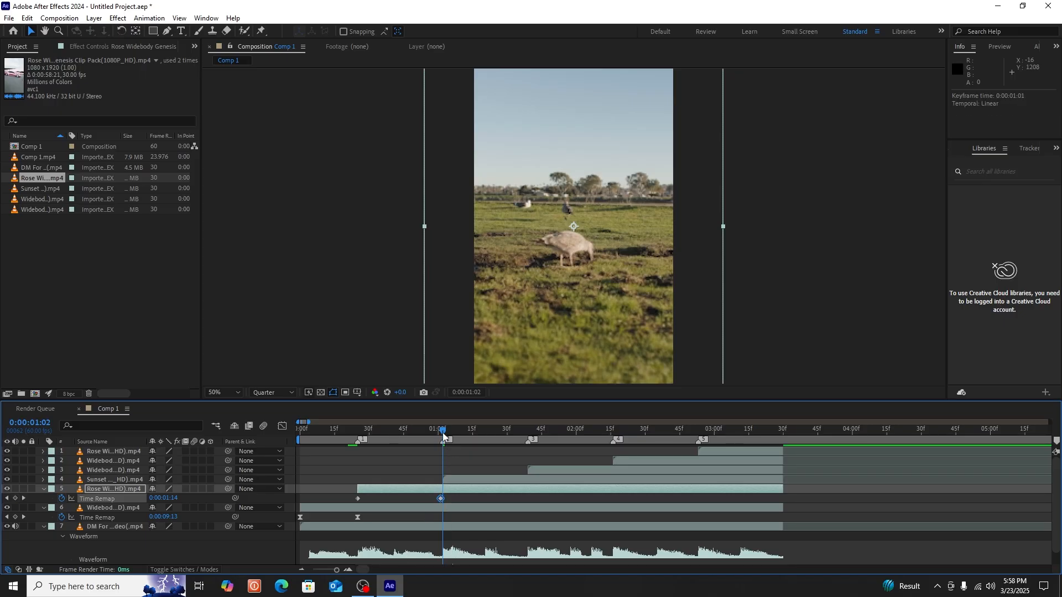
pyautogui.moveTo(443, 434); pyautogui.dragTo(441, 434)
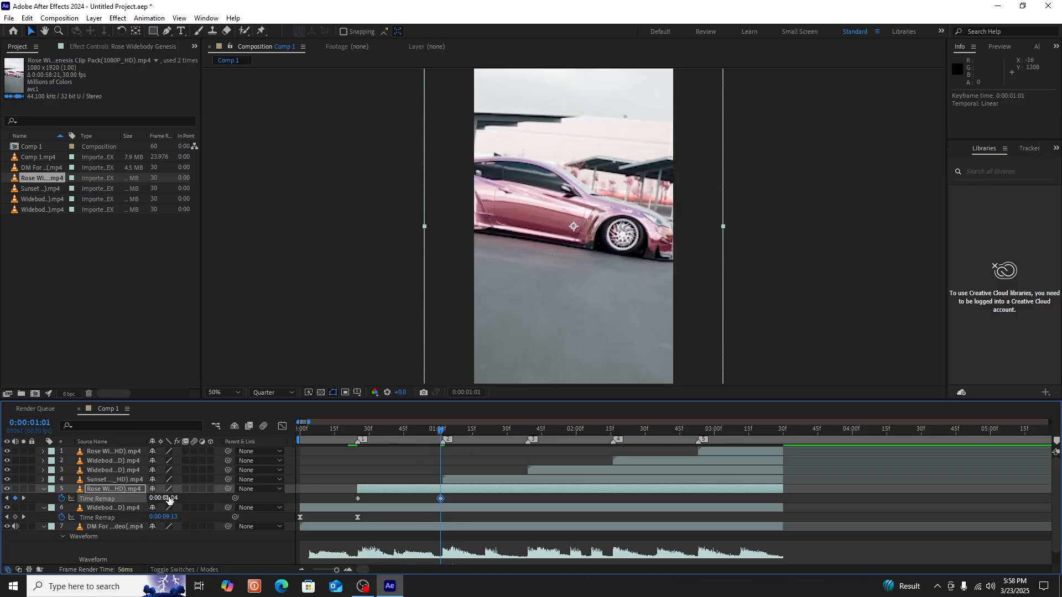
pyautogui.moveTo(169, 500); pyautogui.dragTo(353, 527)
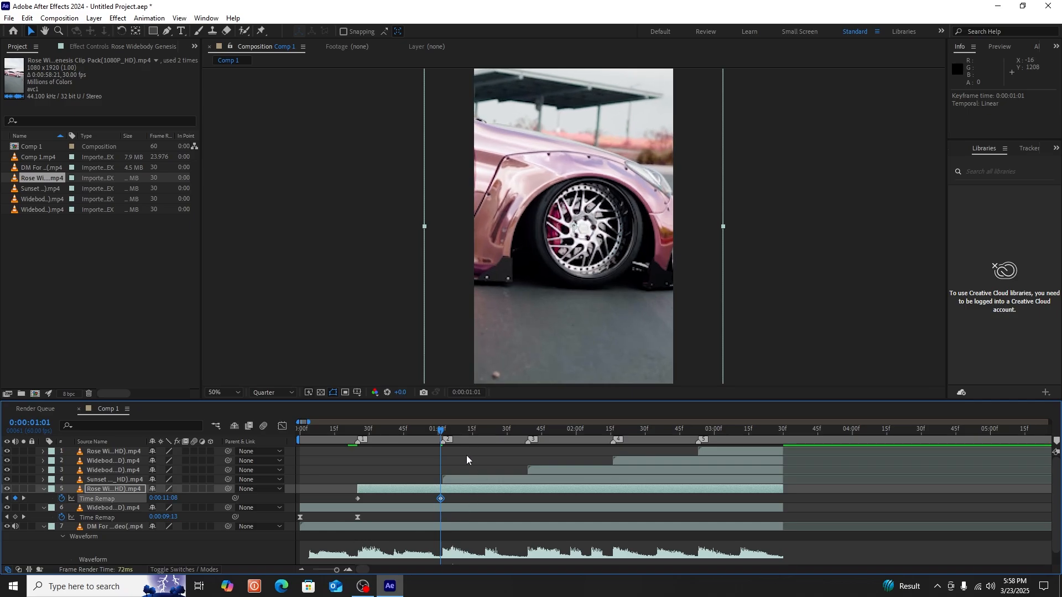
pyautogui.click(443, 435)
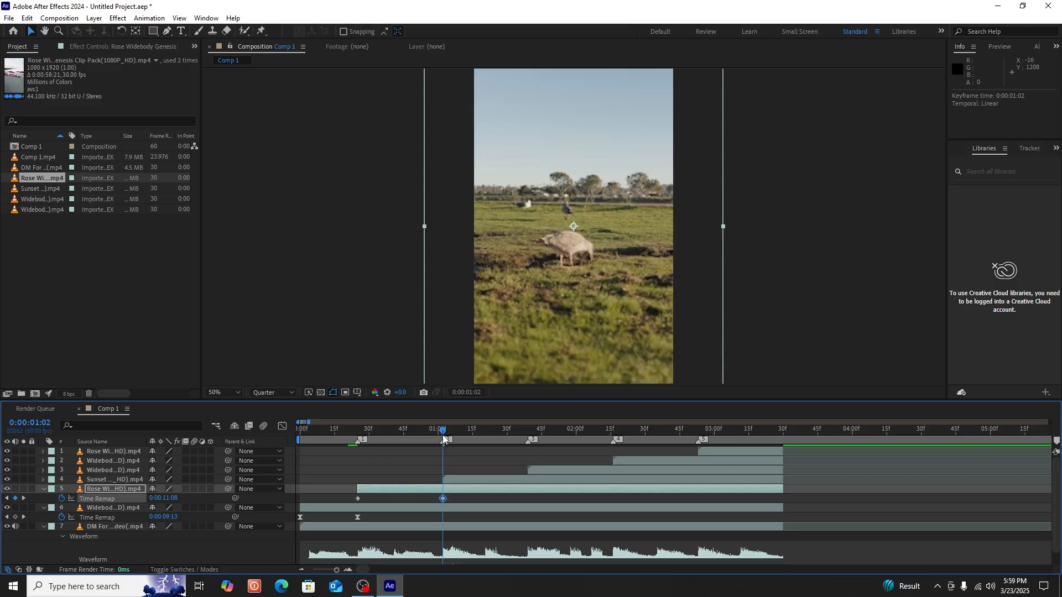
# - Select both Time Remap keyframes of layer 5, apply Easy Ease and show them in the Graph Editor
pyautogui.moveTo(467, 503); pyautogui.dragTo(359, 499)
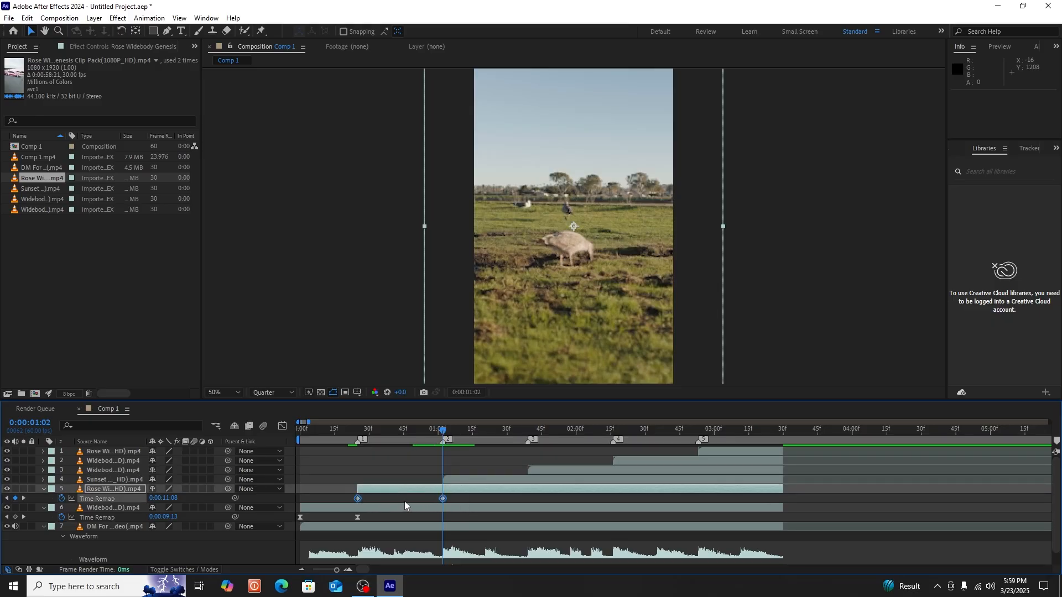
pyautogui.press('F9')
pyautogui.click(282, 427)
# - Shape the layer 5 Time Remap curve so it is steep at both keyframes and flatter in between, and close the Graph Editor
pyautogui.click(463, 497)
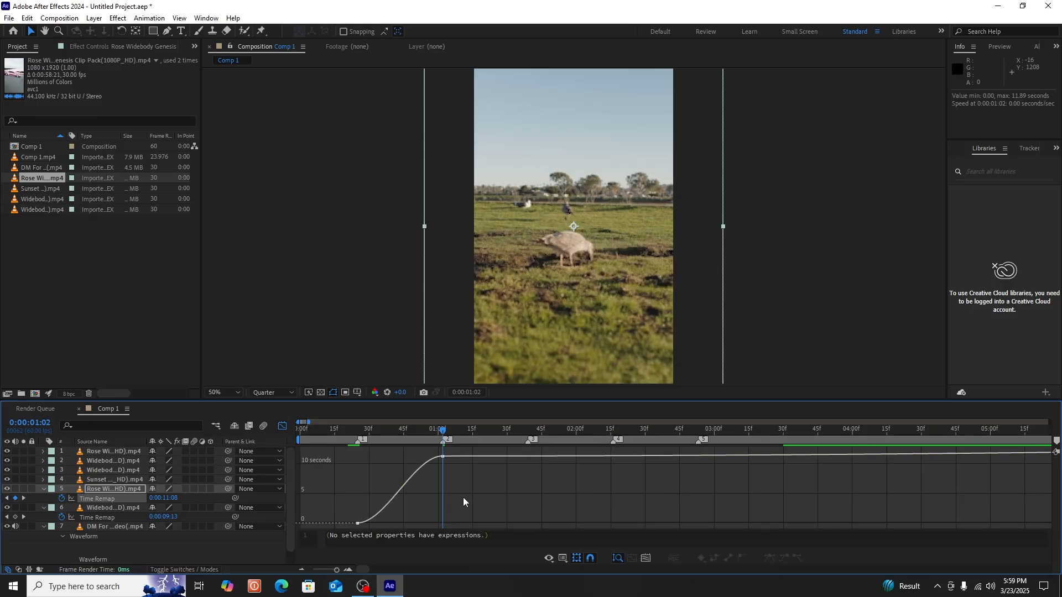
pyautogui.click(362, 523)
pyautogui.moveTo(386, 523); pyautogui.dragTo(370, 485)
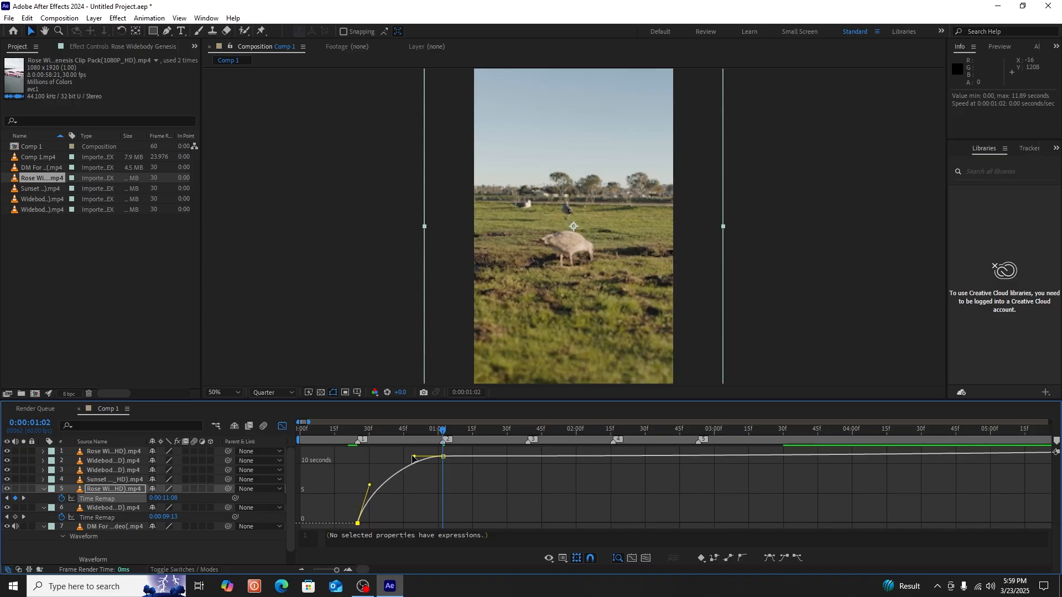
pyautogui.moveTo(415, 458); pyautogui.dragTo(427, 505)
pyautogui.moveTo(383, 432); pyautogui.dragTo(315, 431)
pyautogui.click(283, 427)
# - Enable time remapping on the Sunset WRX clip in layer 4 and add a second keyframe with the value 0:00:15:08 at 0:00:01:38
pyautogui.rightClick(459, 479)
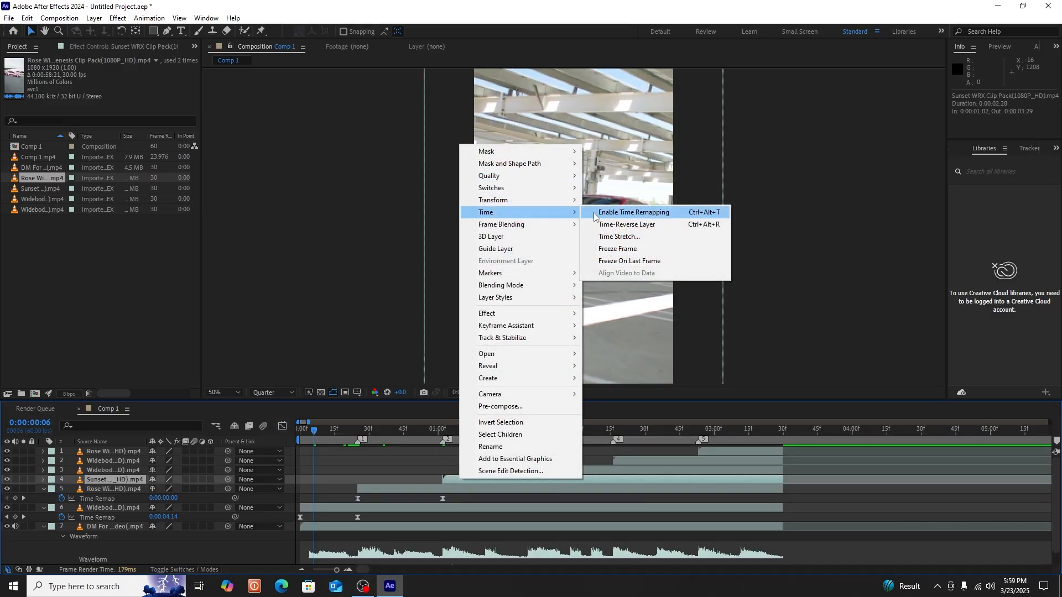
pyautogui.click(595, 212)
pyautogui.click(454, 438)
pyautogui.press('space')
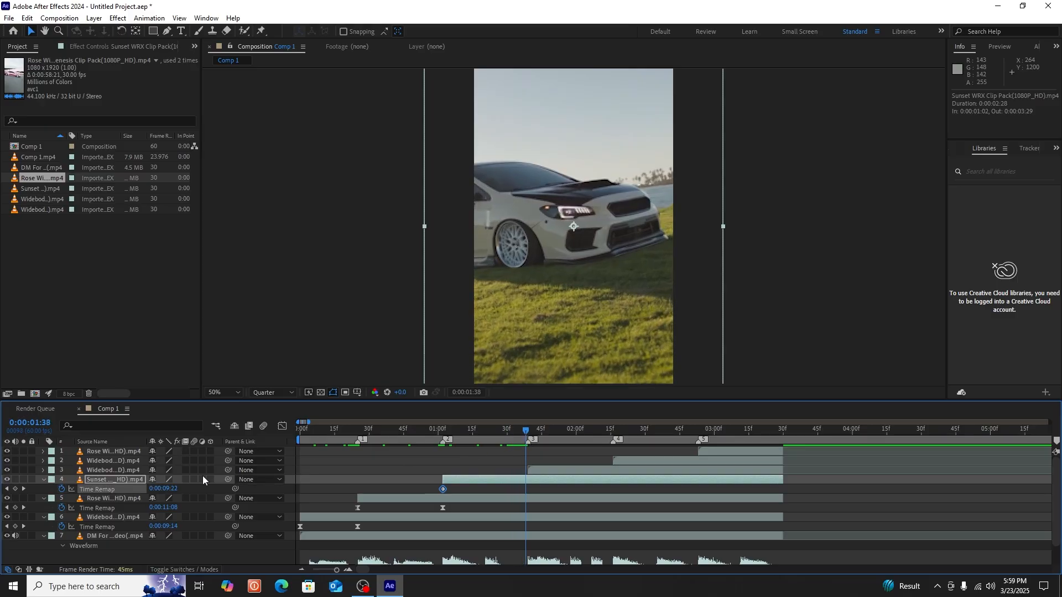
pyautogui.moveTo(163, 489); pyautogui.dragTo(265, 485)
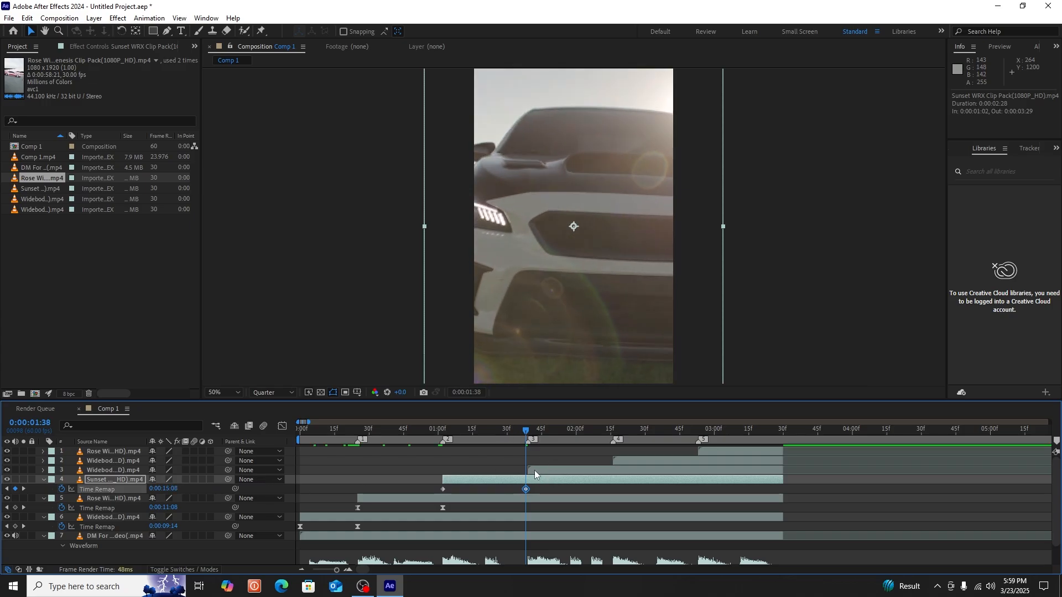
# - Select both Time Remap keyframes of layer 4, show them in the Graph Editor and apply Easy Ease
pyautogui.press('pagedown')
pyautogui.moveTo(548, 491); pyautogui.dragTo(436, 485)
pyautogui.click(284, 426)
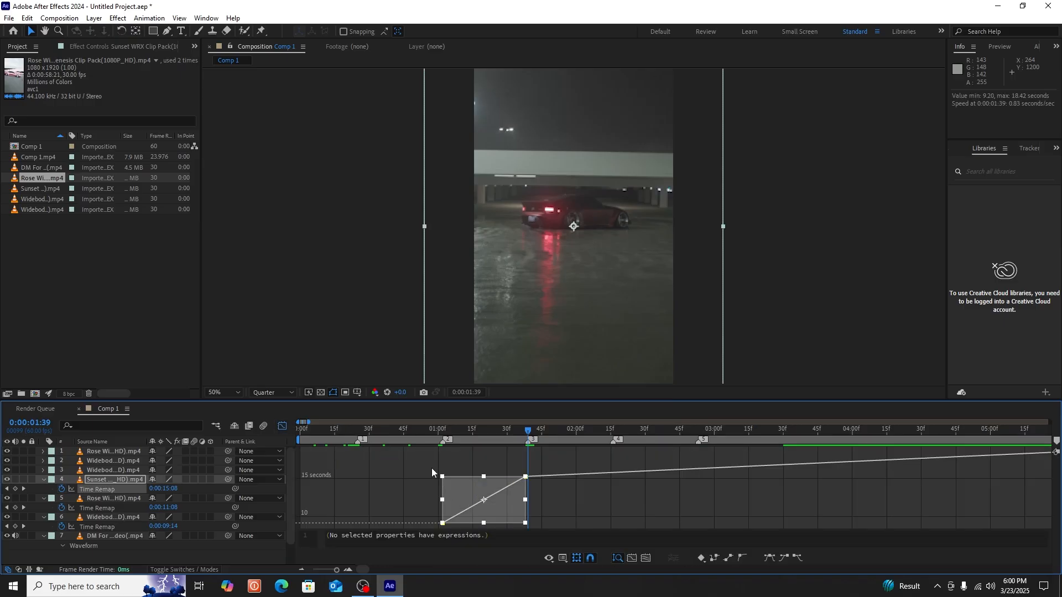
pyautogui.press('F9')
# - Shape the layer 4 Time Remap curve so it is steep at both keyframes and flatter in between, and close the Graph Editor
pyautogui.click(606, 503)
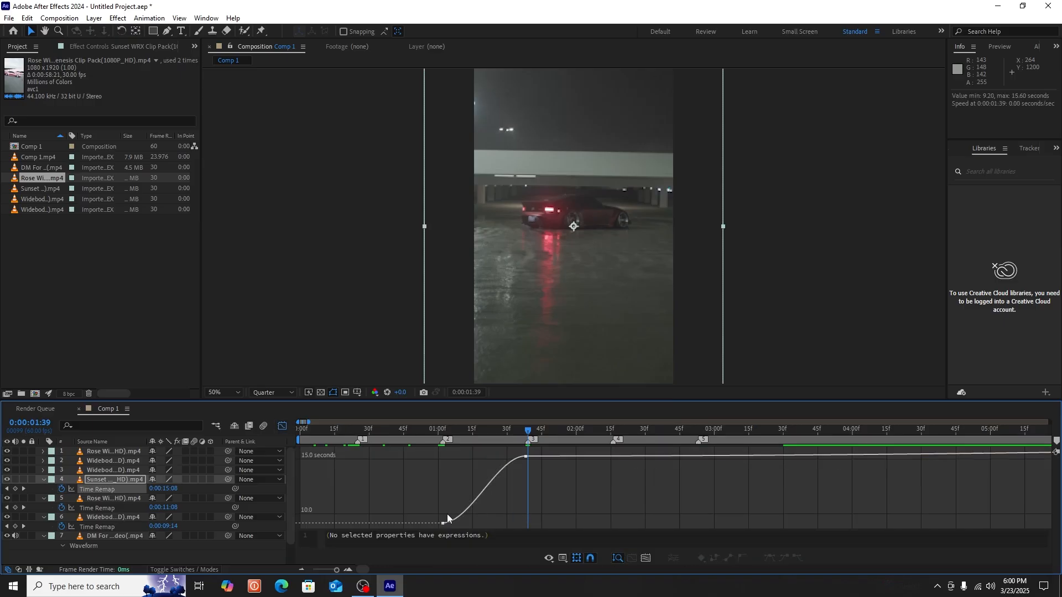
pyautogui.click(443, 523)
pyautogui.moveTo(470, 523); pyautogui.dragTo(451, 489)
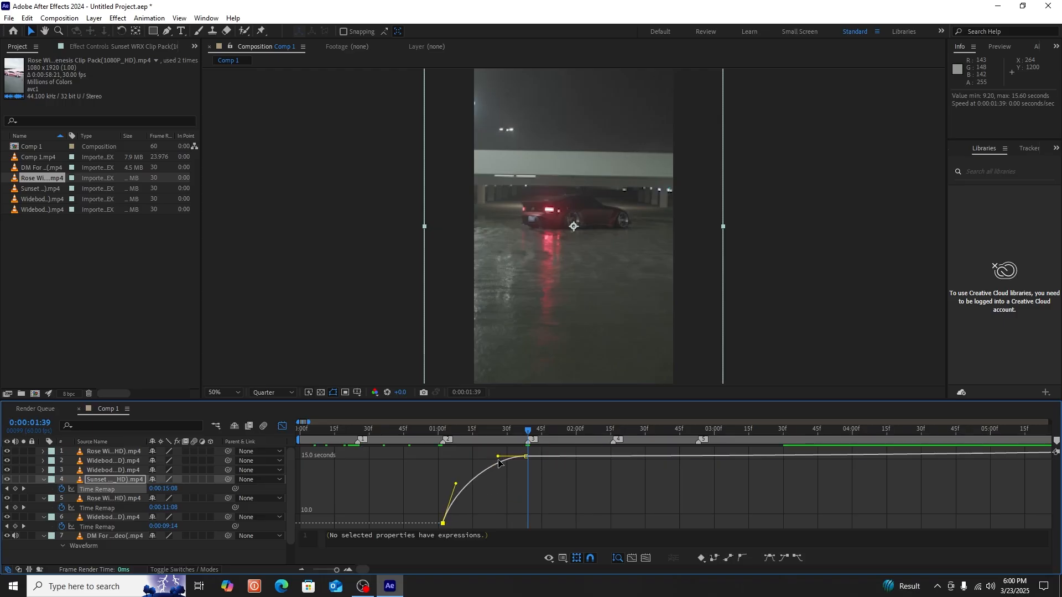
pyautogui.moveTo(498, 457); pyautogui.dragTo(516, 503)
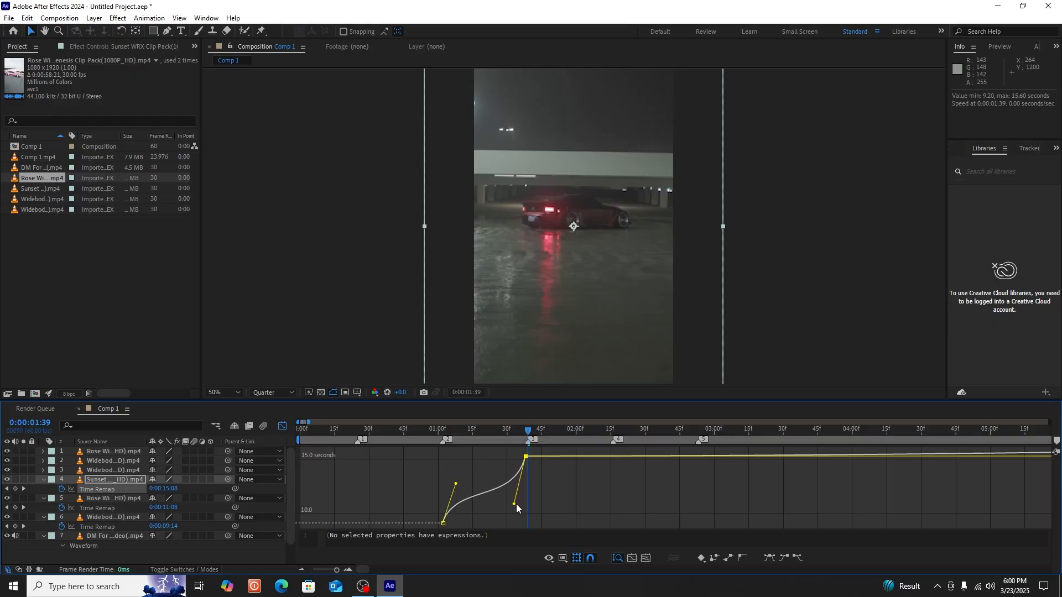
pyautogui.click(283, 426)
# - Enable time remapping on the Widebody 400Z clip in layer 3 and add a second keyframe with the value 0:00:18:14 at 0:00:02:15
pyautogui.rightClick(545, 470)
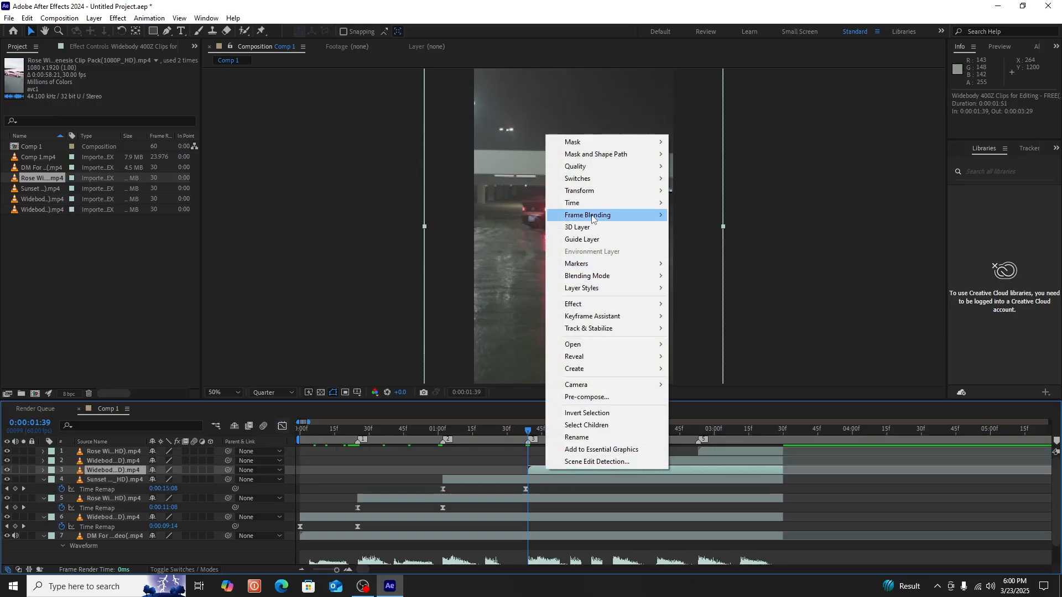
pyautogui.click(725, 202)
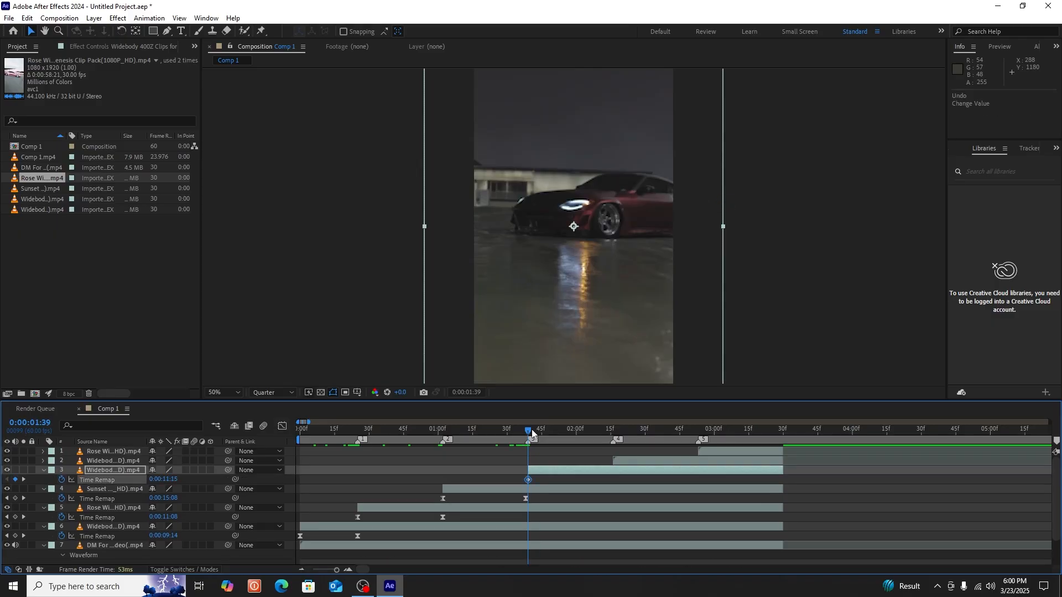
pyautogui.moveTo(604, 437); pyautogui.dragTo(611, 437)
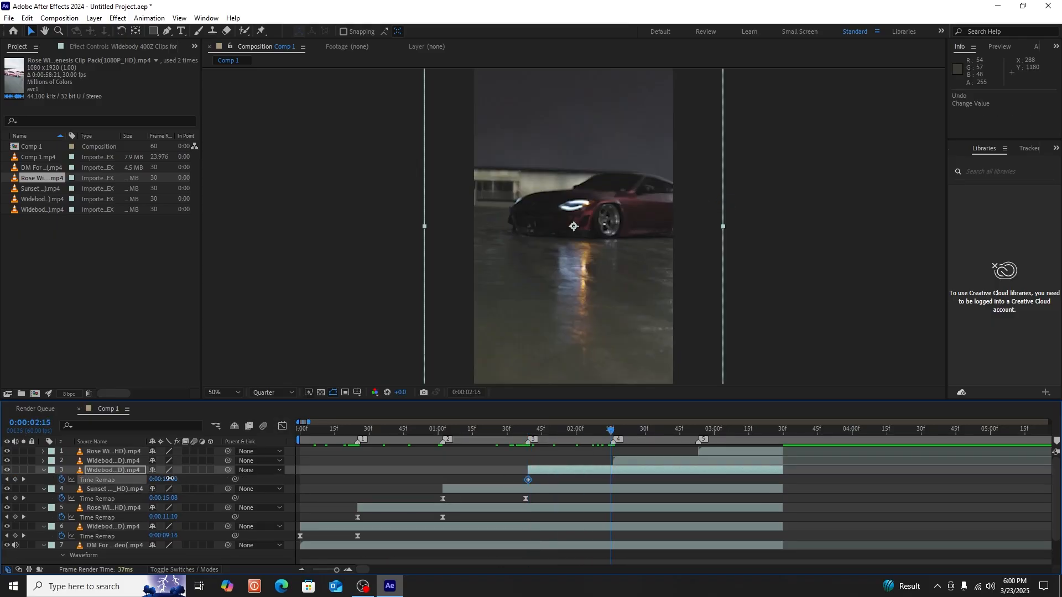
pyautogui.moveTo(166, 479); pyautogui.dragTo(276, 477)
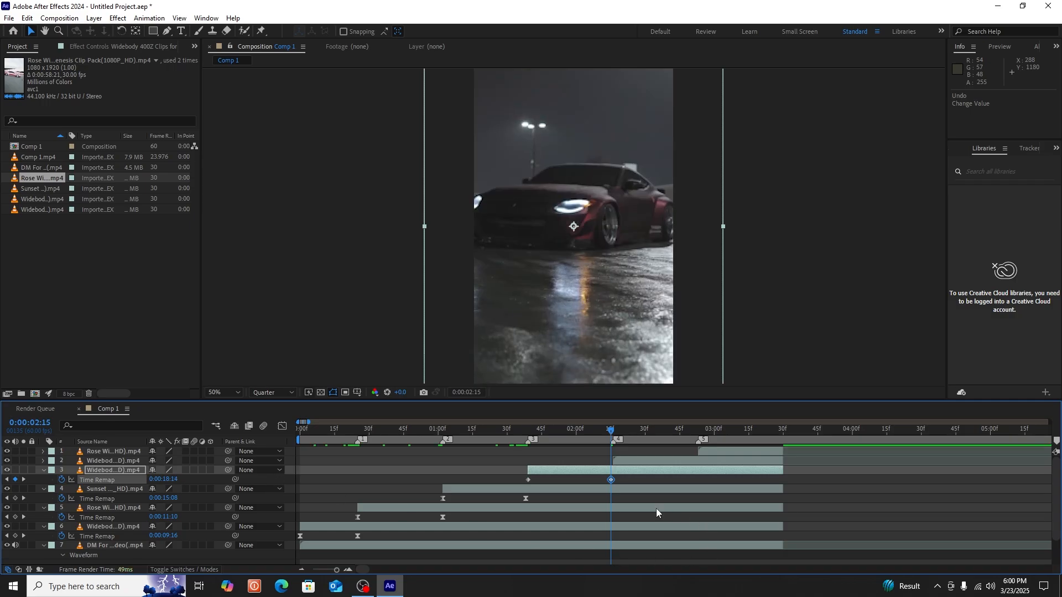
# - Select both Time Remap keyframes of layer 3, apply Easy Ease and show them in the Graph Editor
pyautogui.moveTo(628, 480); pyautogui.dragTo(516, 472)
pyautogui.press('F9')
pyautogui.click(282, 425)
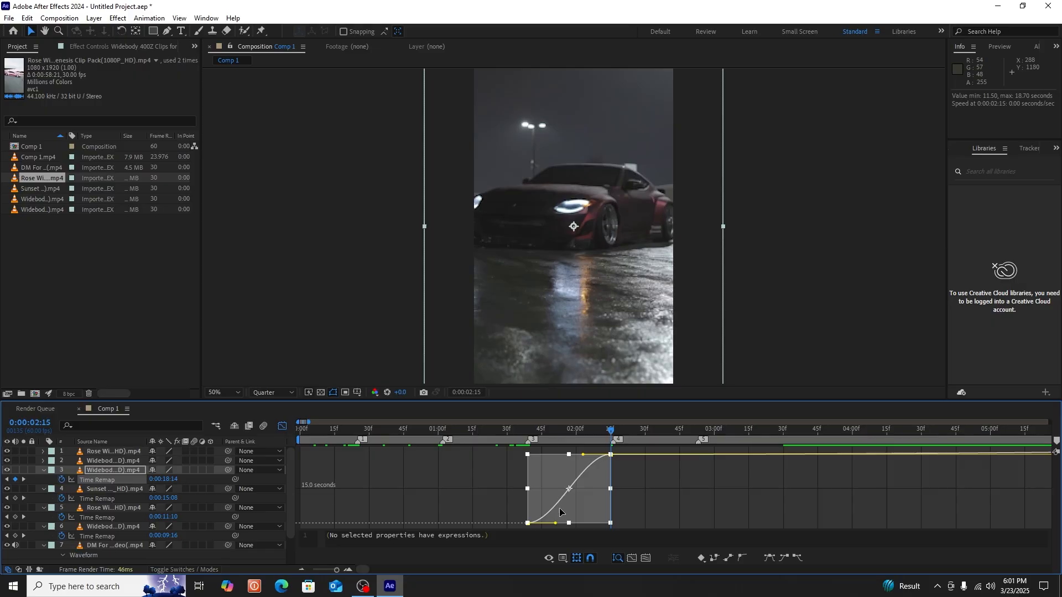
# - Shape the layer 3 Time Remap curve so it is steep at both keyframes and flatter in between, and close the Graph Editor
pyautogui.click(528, 523)
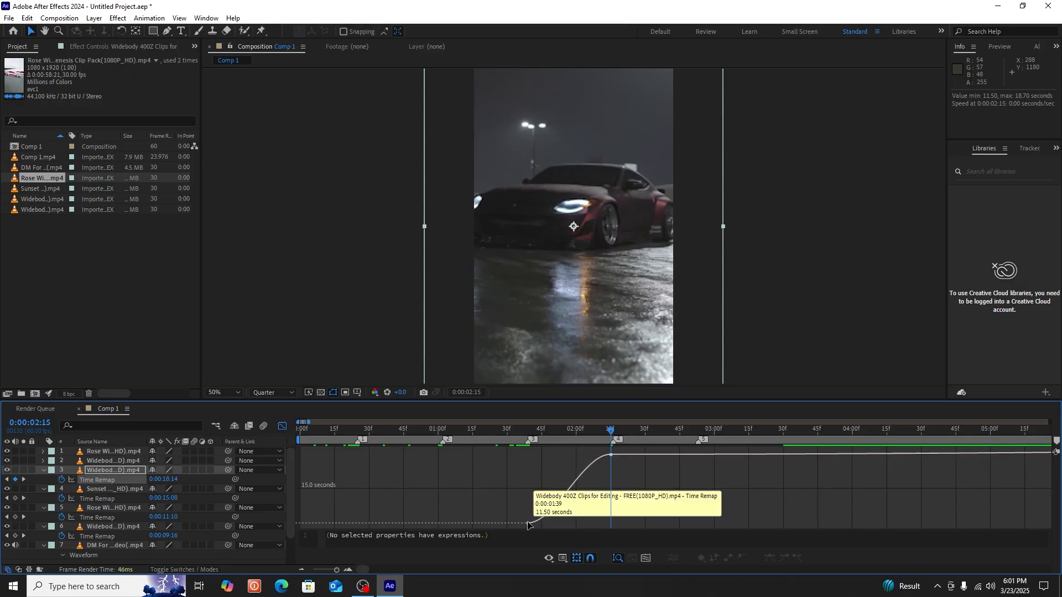
pyautogui.moveTo(554, 525); pyautogui.dragTo(541, 491)
pyautogui.moveTo(583, 456); pyautogui.dragTo(606, 503)
pyautogui.moveTo(541, 491); pyautogui.dragTo(542, 486)
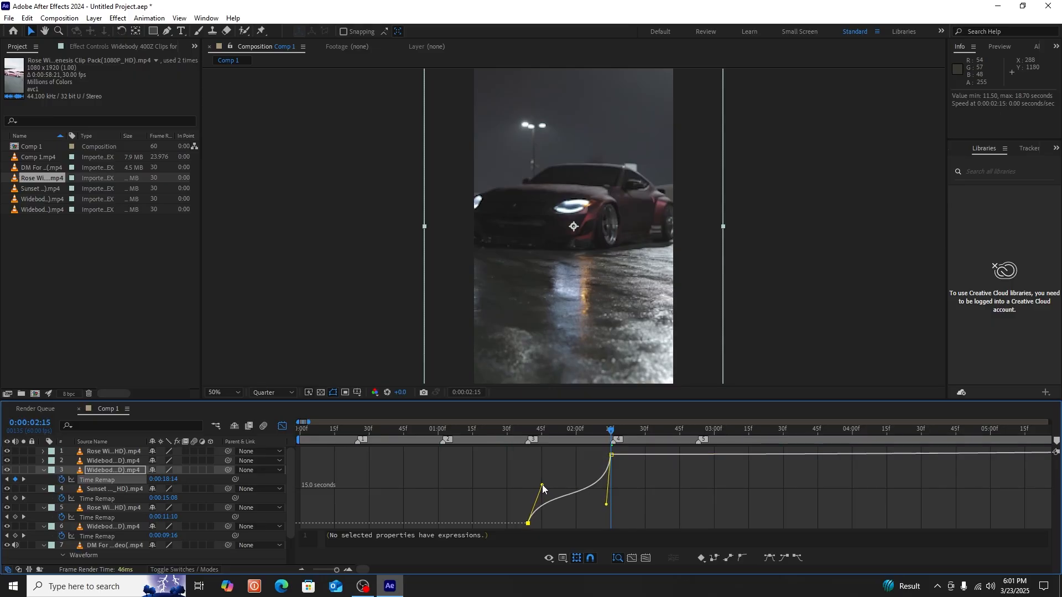
pyautogui.click(283, 425)
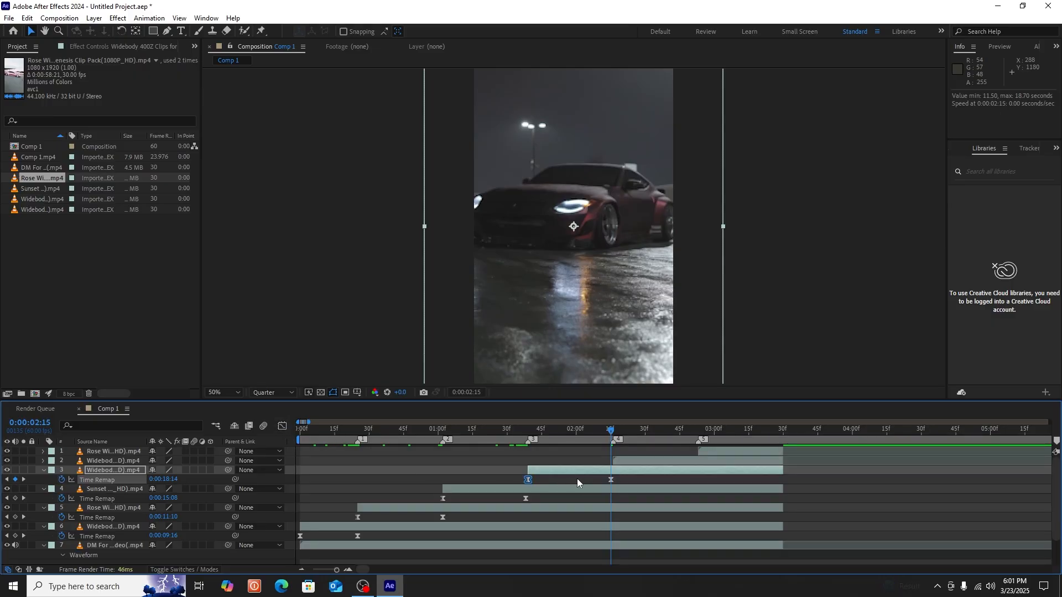
# - Enable time remapping on the Widebody Q60 clip in layer 2 and add a second keyframe with the value 0:00:01:26 at 0:00:02:52
pyautogui.rightClick(633, 460)
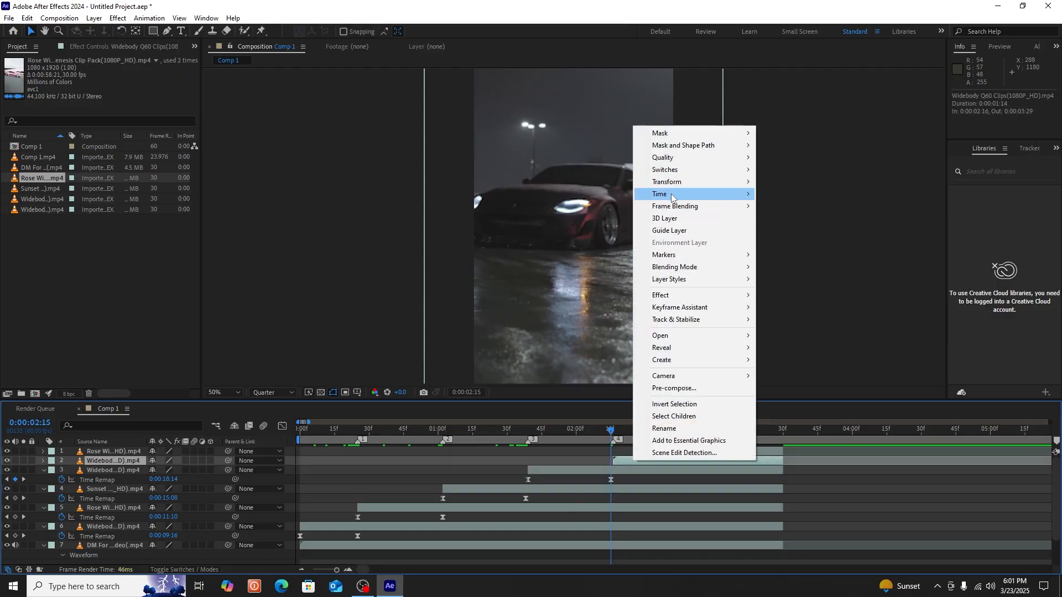
pyautogui.moveTo(671, 194)
pyautogui.click(841, 195)
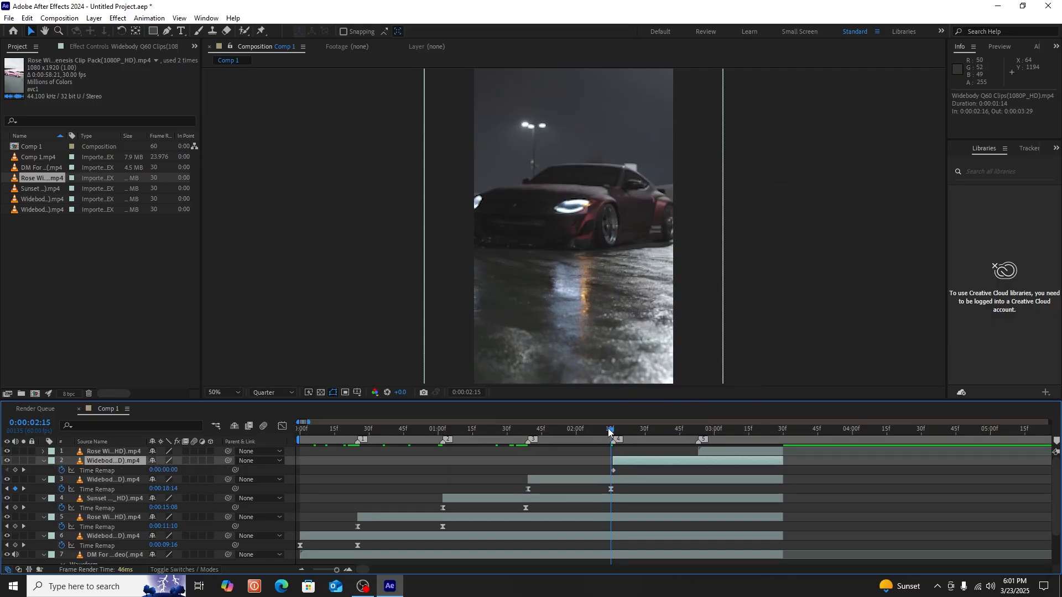
pyautogui.moveTo(610, 431); pyautogui.dragTo(691, 432)
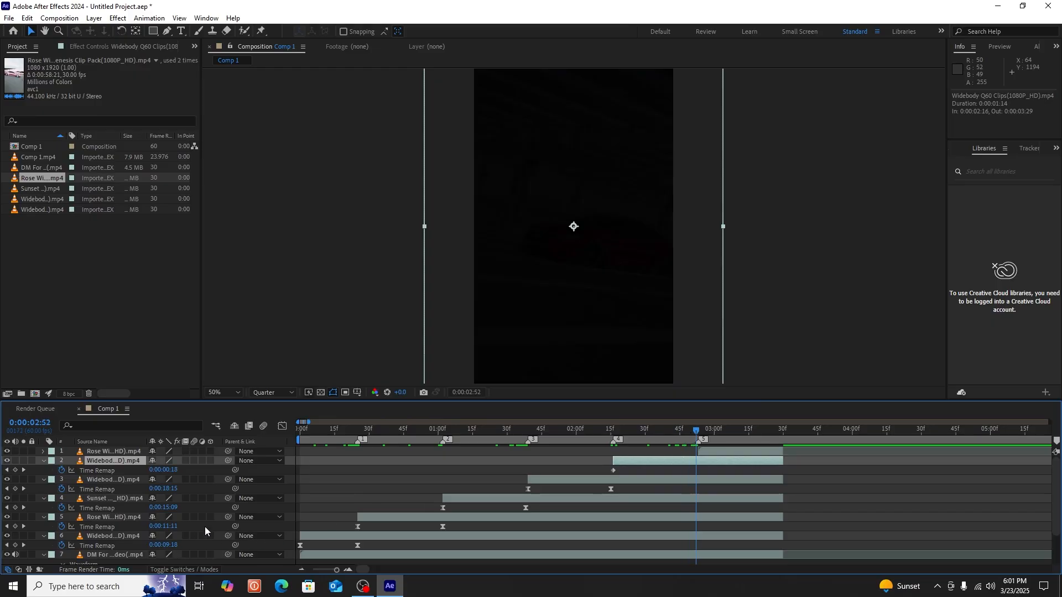
pyautogui.moveTo(174, 471); pyautogui.dragTo(195, 470)
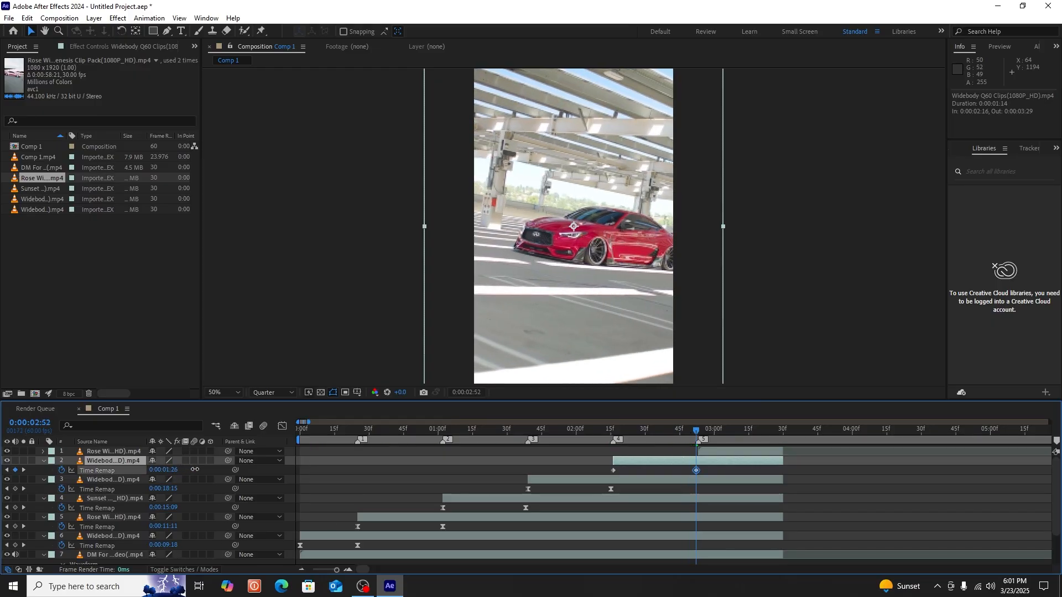
# - Set layer 2's Time Remap keyframe at 0:00:02:16 to 0:00:14:16 and the one at 0:00:02:52 to 0:00:18:12
pyautogui.click(613, 433)
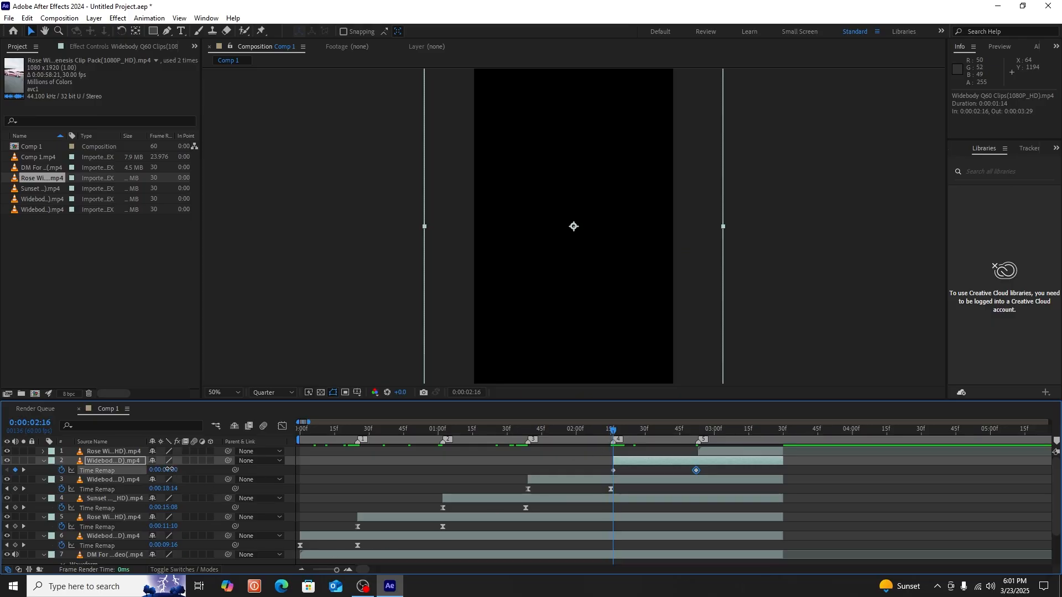
pyautogui.moveTo(169, 469); pyautogui.dragTo(426, 484)
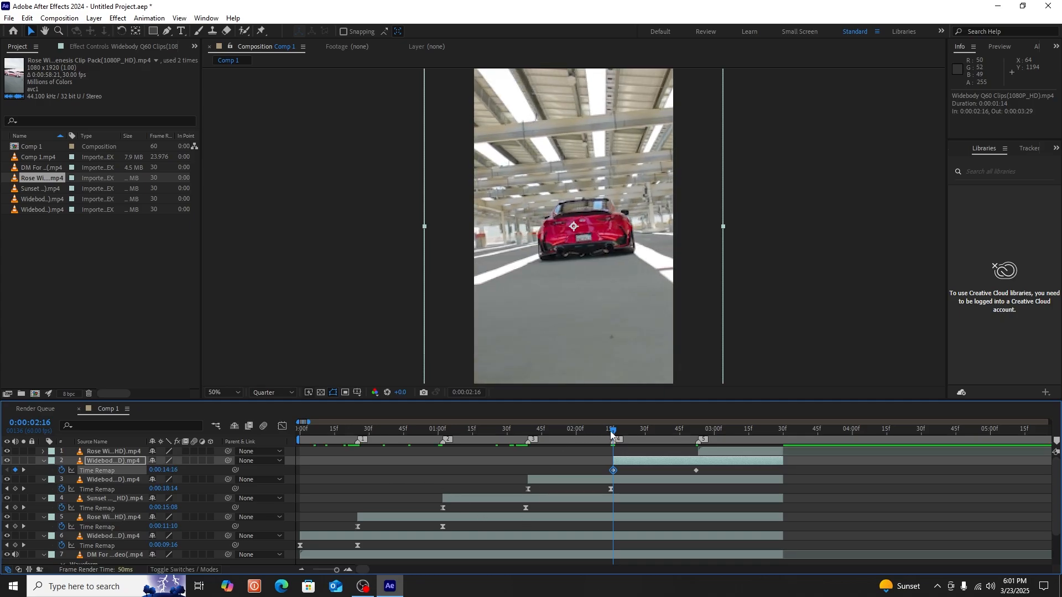
pyautogui.moveTo(612, 433); pyautogui.dragTo(695, 432)
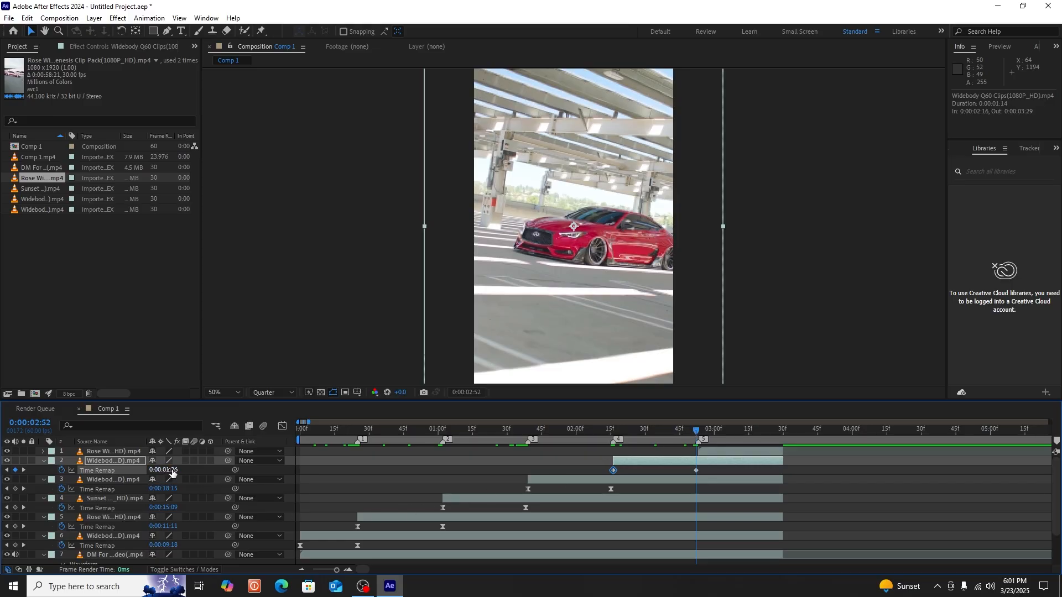
pyautogui.moveTo(173, 469); pyautogui.dragTo(541, 507)
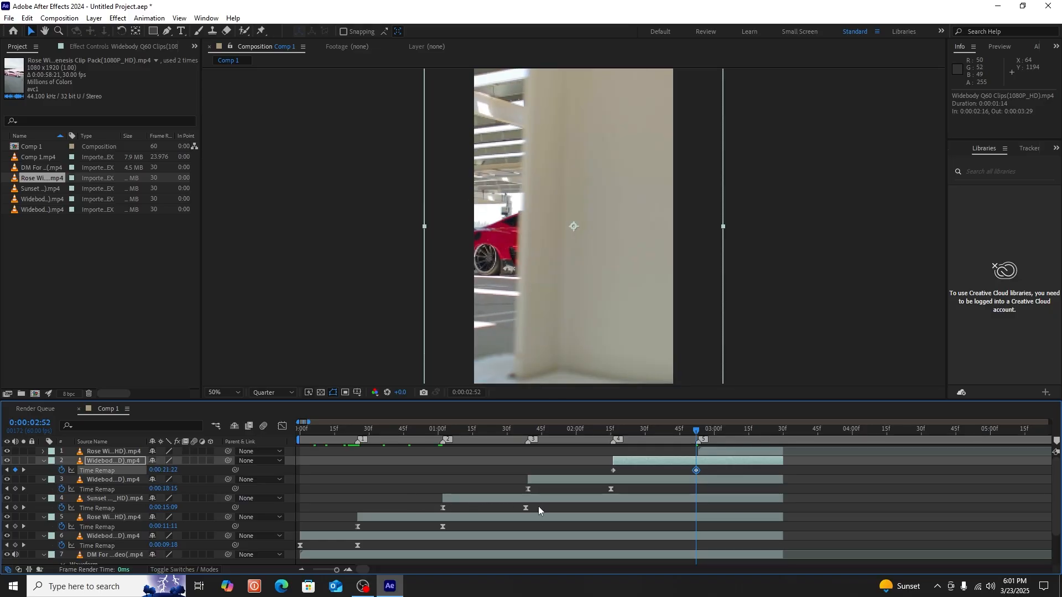
pyautogui.moveTo(173, 470); pyautogui.dragTo(119, 476)
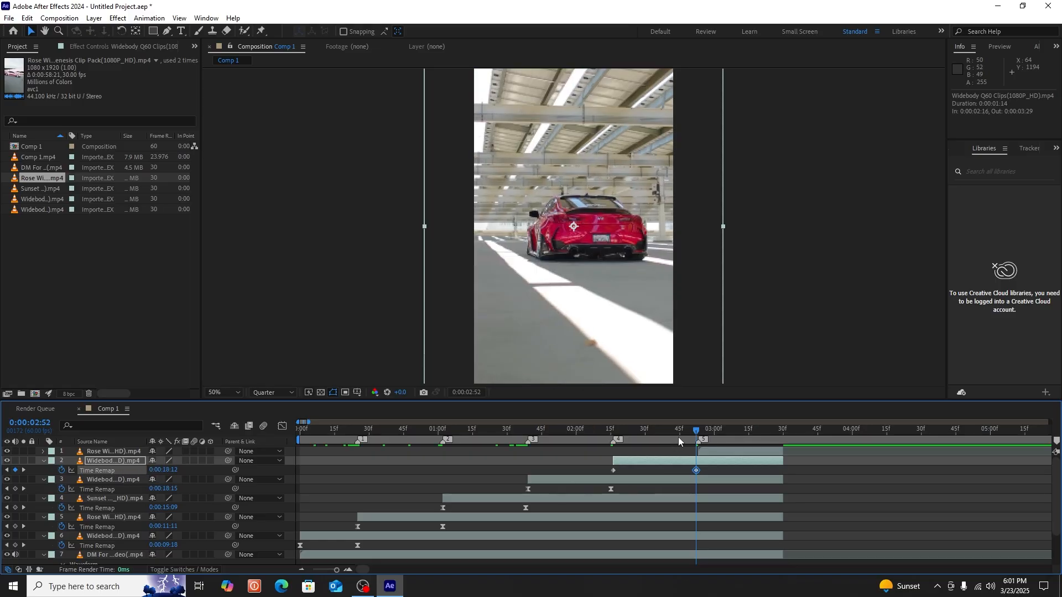
# - Select both Time Remap keyframes of layer 2, show them in the Graph Editor and apply Easy Ease
pyautogui.moveTo(695, 433); pyautogui.dragTo(699, 434)
pyautogui.moveTo(710, 473); pyautogui.dragTo(585, 467)
pyautogui.click(281, 427)
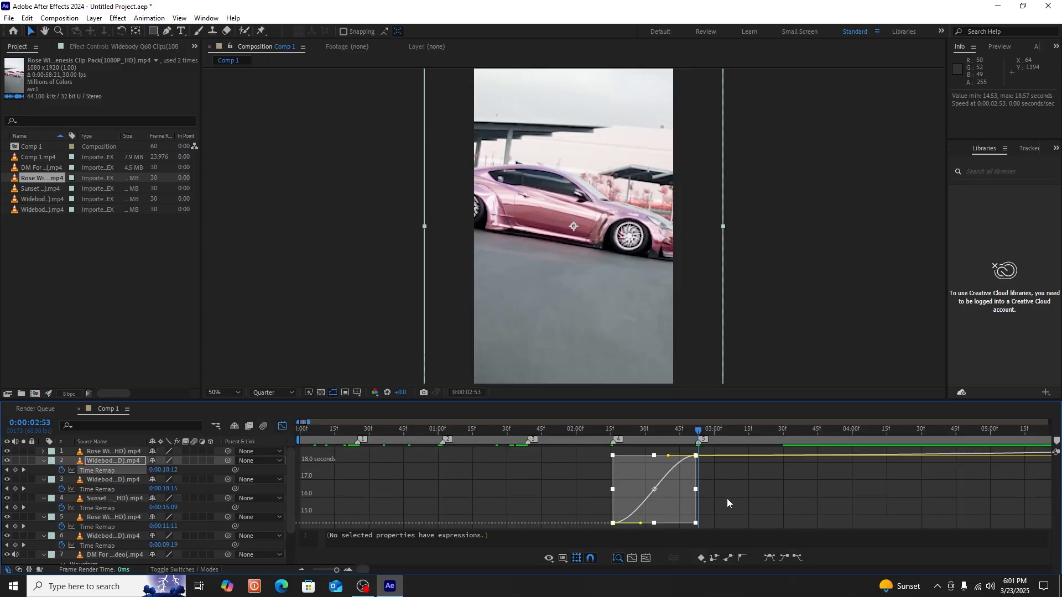
pyautogui.press('F9')
# - Shape the layer 2 Time Remap curve so it is steep at both keyframes and flatter in between, and close the Graph Editor
pyautogui.moveTo(640, 523); pyautogui.dragTo(619, 492)
pyautogui.moveTo(669, 457); pyautogui.dragTo(619, 485)
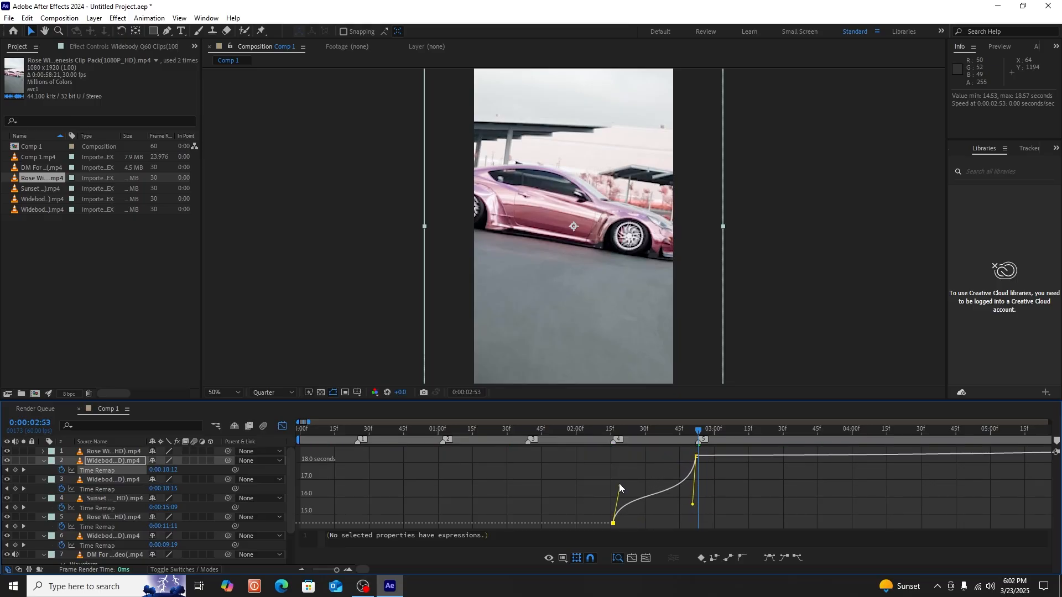
pyautogui.click(282, 427)
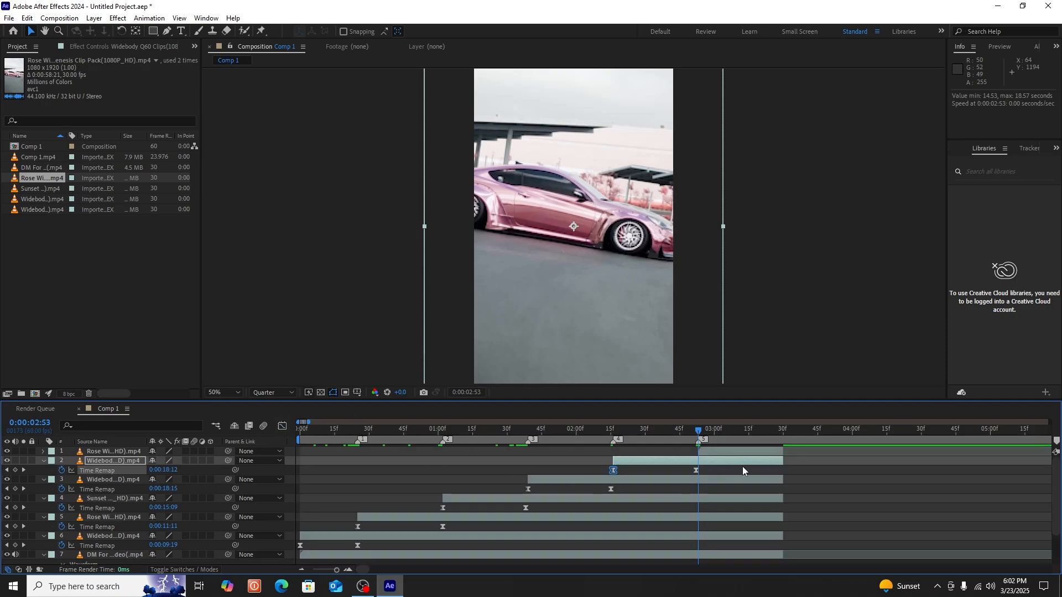
# - Enable time remapping on the Rose Widebody Genesis clip in layer 1 and add a second keyframe with the value 0:00:20:06 at 0:00:03:29
pyautogui.rightClick(720, 453)
pyautogui.moveTo(736, 179)
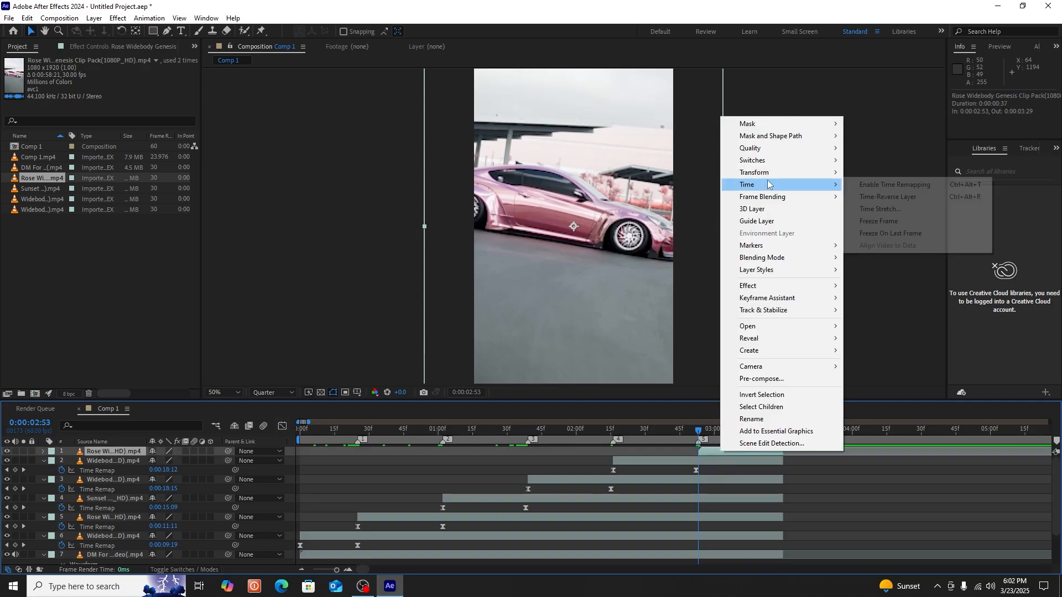
pyautogui.click(885, 183)
pyautogui.moveTo(698, 432); pyautogui.dragTo(781, 438)
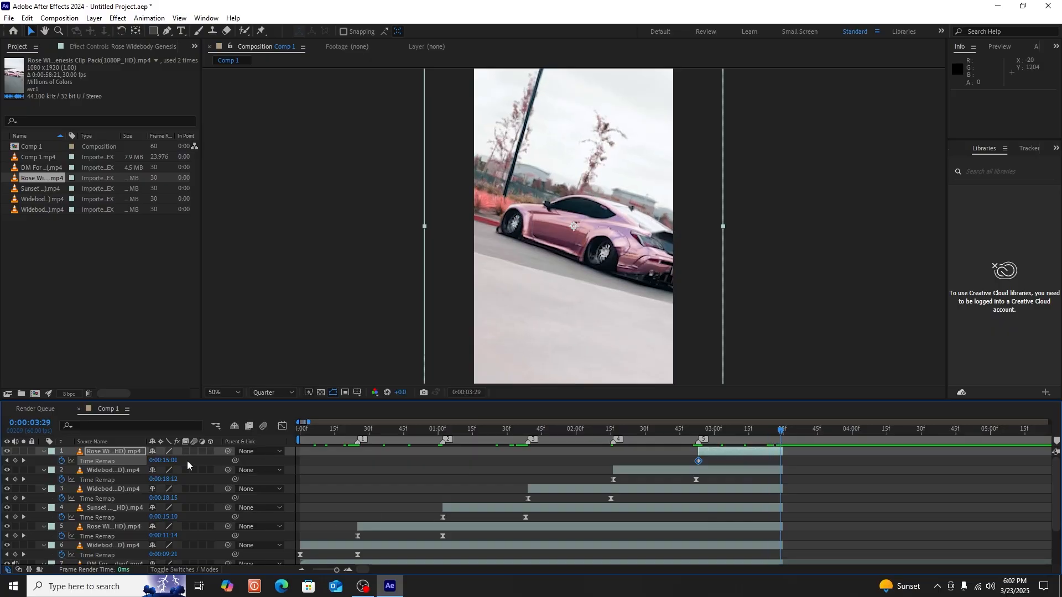
pyautogui.moveTo(176, 460); pyautogui.dragTo(262, 464)
# - Select both Time Remap keyframes of layer 1, apply Easy Ease and show them in the Graph Editor
pyautogui.moveTo(800, 458); pyautogui.dragTo(661, 476)
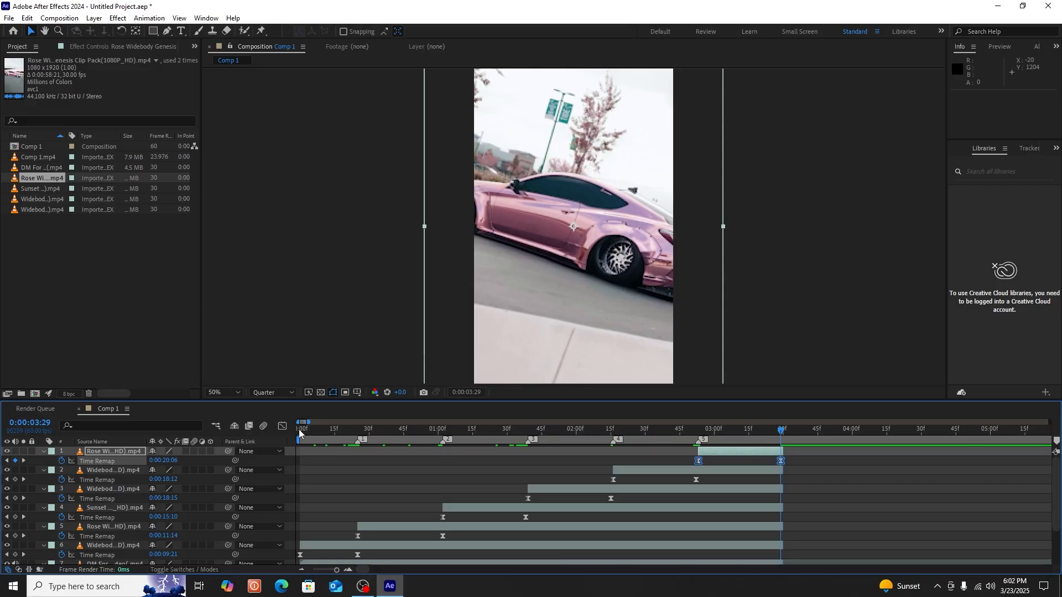
pyautogui.click(282, 426)
# - Shape the layer 1 Time Remap curve so it is steep at both keyframes and flatter in between, and preview the composition
pyautogui.click(701, 513)
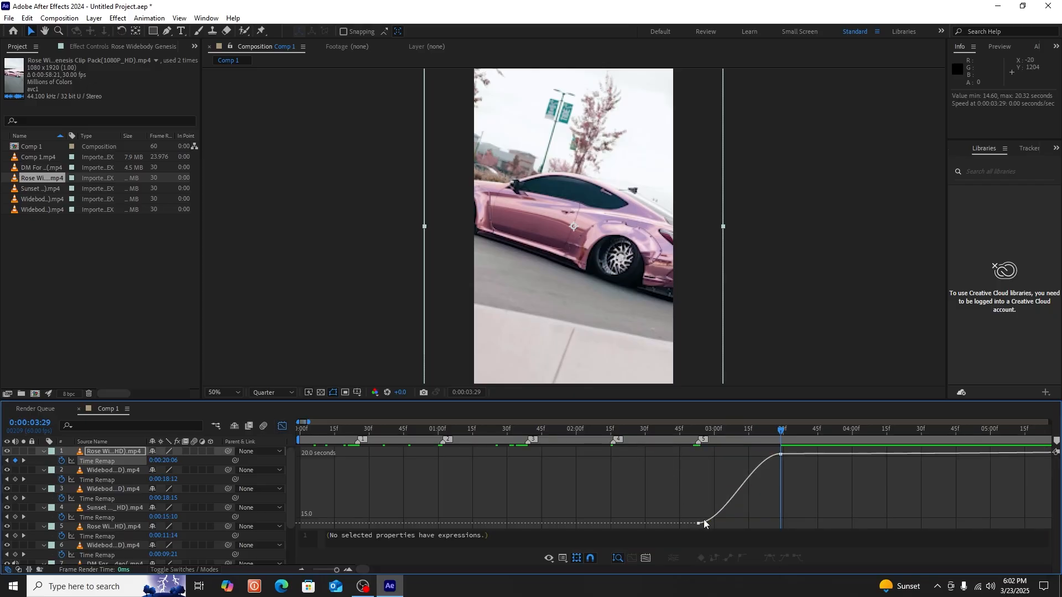
pyautogui.click(699, 523)
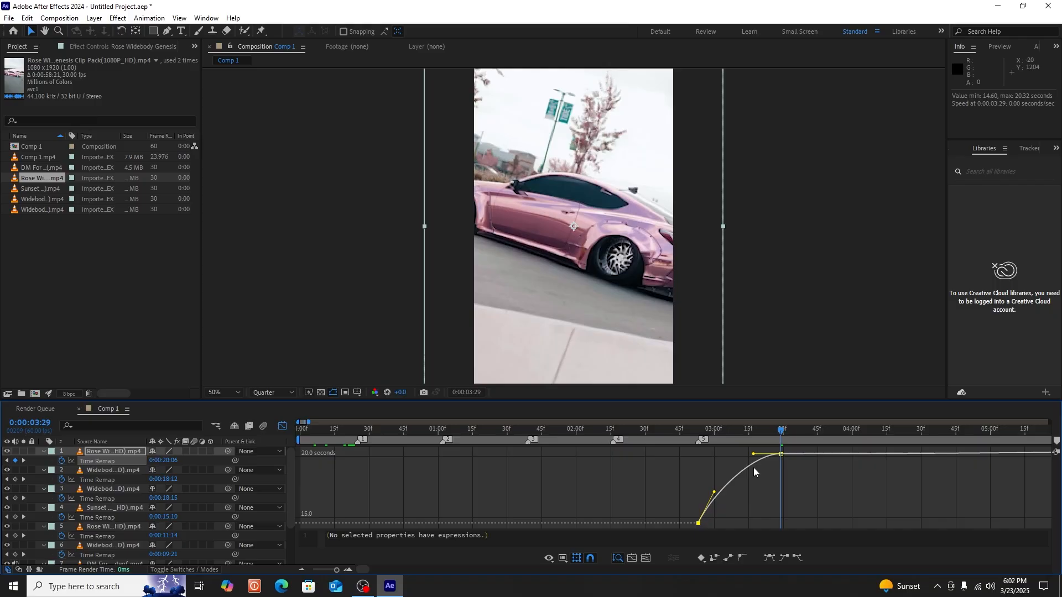
pyautogui.moveTo(754, 454); pyautogui.dragTo(716, 478)
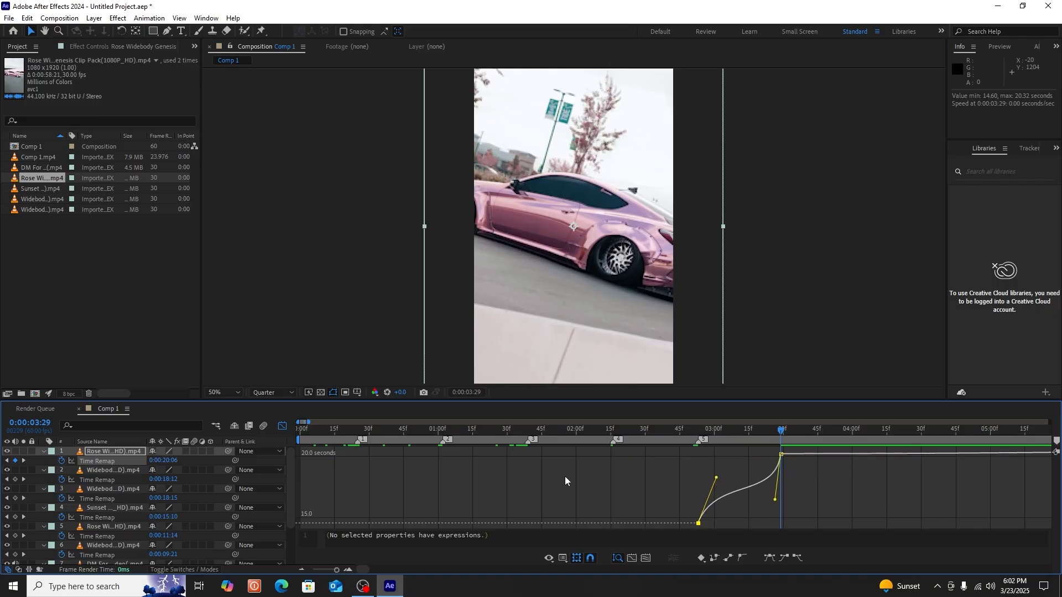
pyautogui.click(282, 425)
pyautogui.press('space')
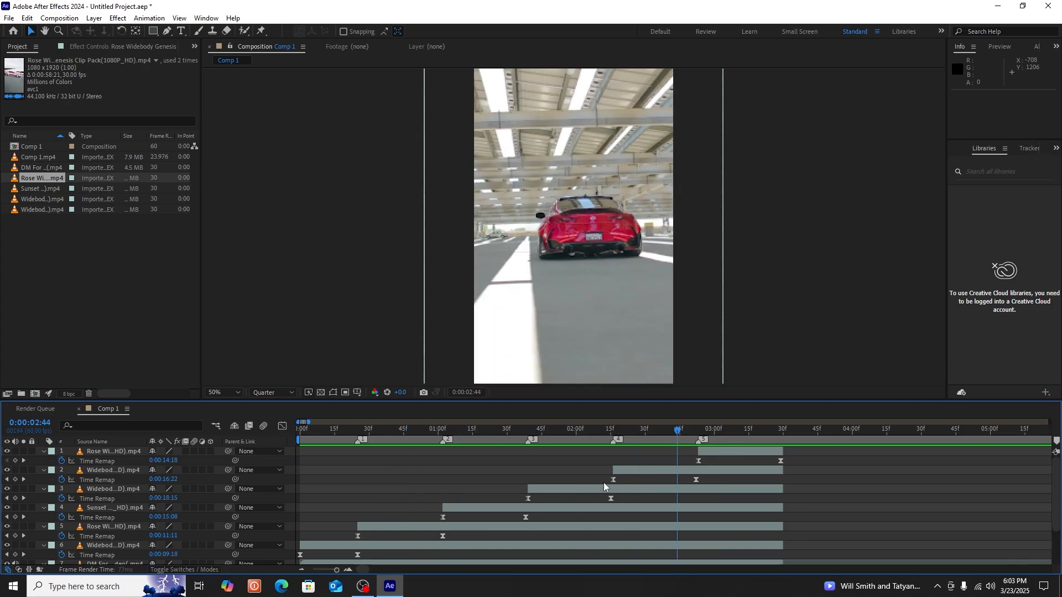
pyautogui.press('space')
# - Enable frame blending for the composition and on the six car clips in layers 1 to 6
pyautogui.scroll(-3, 215, 479)
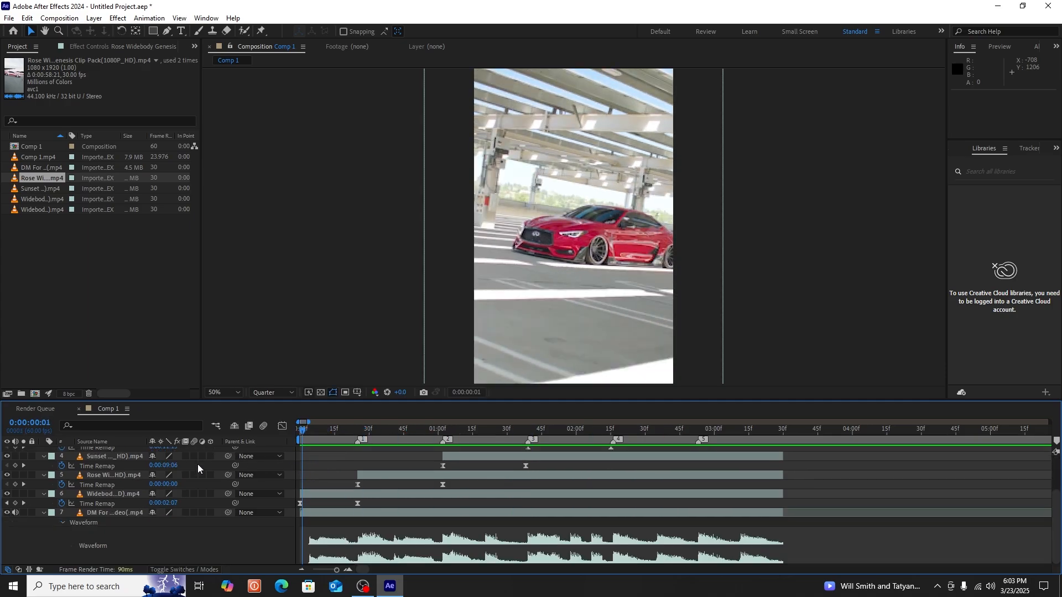
pyautogui.scroll(3, 220, 490)
pyautogui.scroll(-3, 224, 499)
pyautogui.scroll(3, 209, 530)
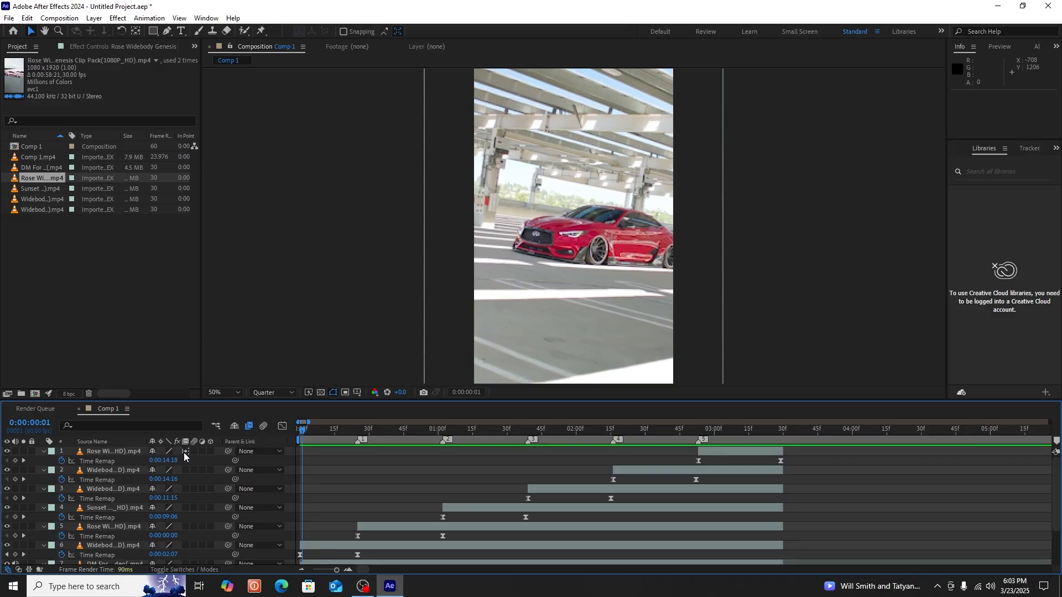
pyautogui.click(186, 470)
pyautogui.click(186, 508)
pyautogui.click(186, 526)
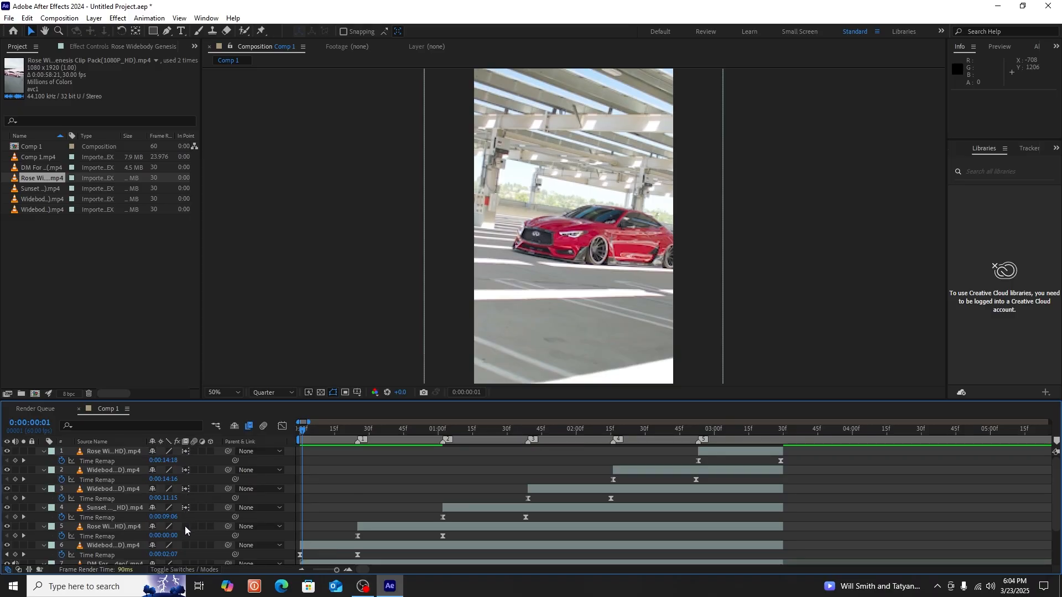
pyautogui.scroll(-2, 192, 536)
pyautogui.scroll(-1, 184, 508)
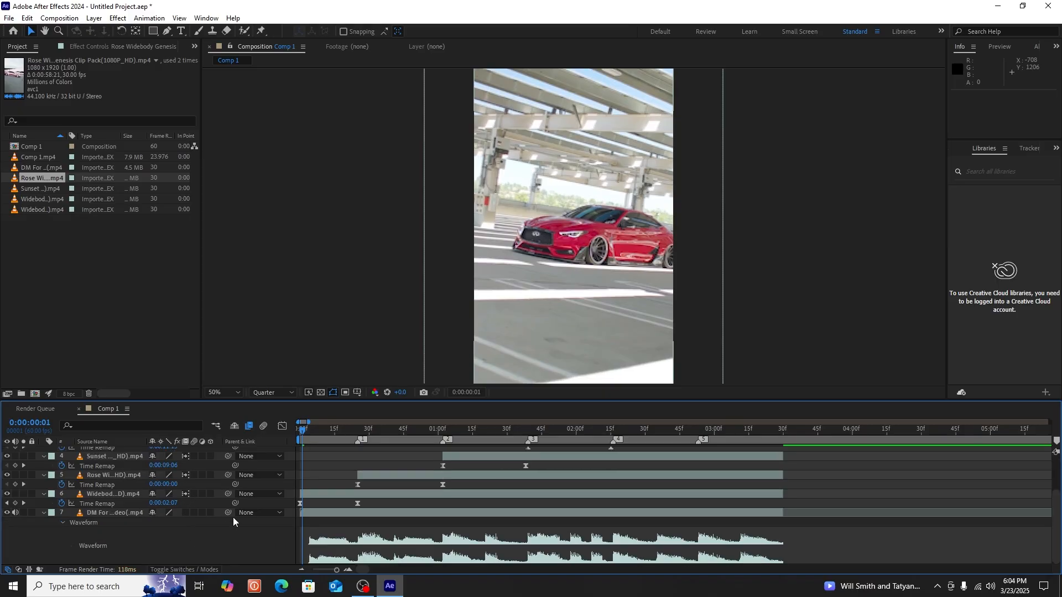
# - Enable motion blur for the composition and on the six car clips in layers 1 to 6
pyautogui.scroll(2, 217, 509)
pyautogui.click(194, 452)
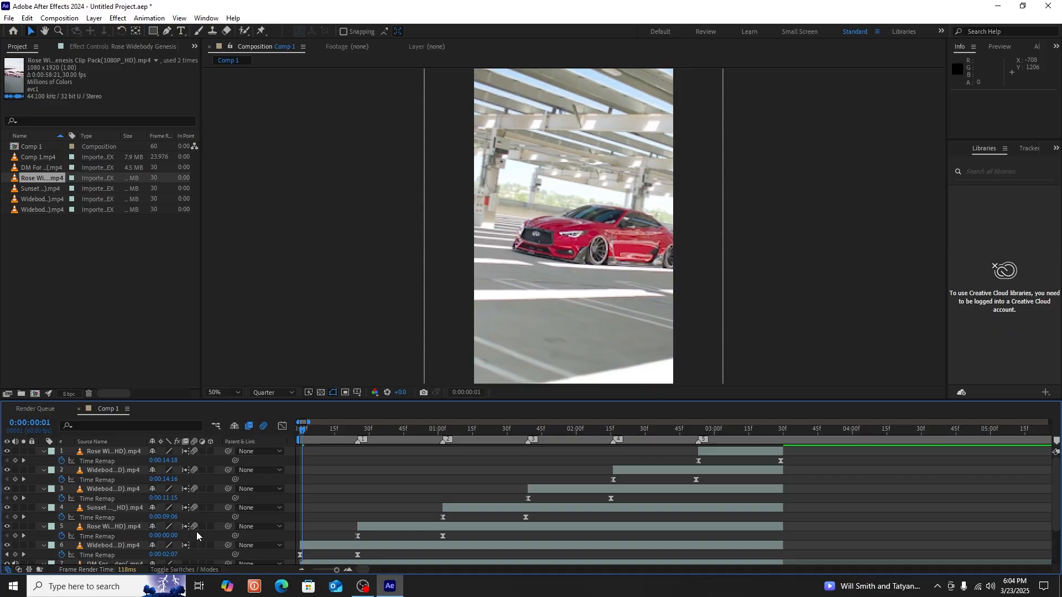
pyautogui.scroll(-2, 215, 509)
# - Preview the composition from the start with frame blending and motion blur applied
pyautogui.moveTo(304, 435); pyautogui.dragTo(516, 496)
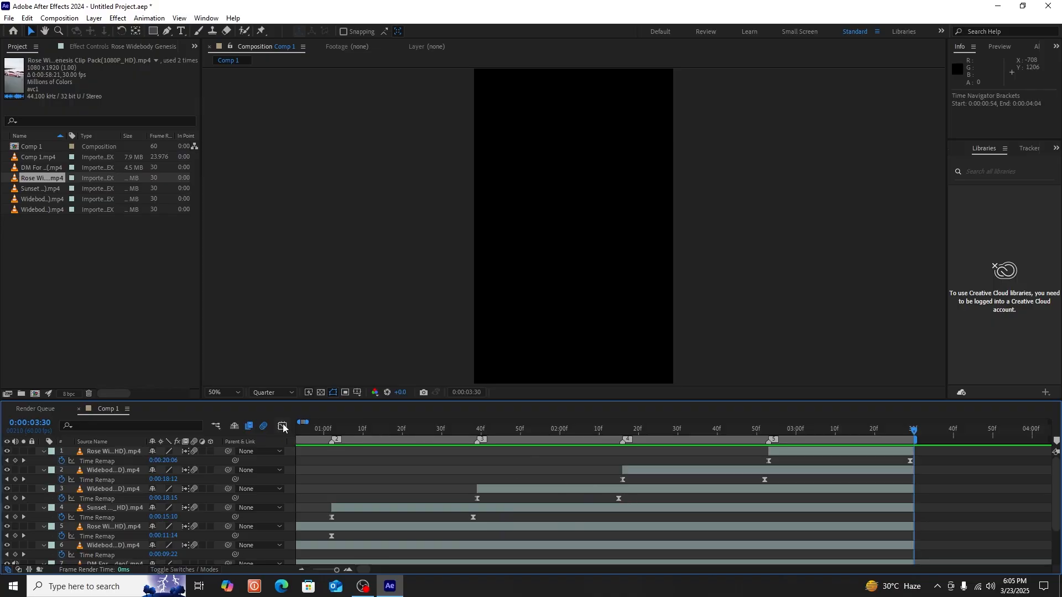
pyautogui.press('space')
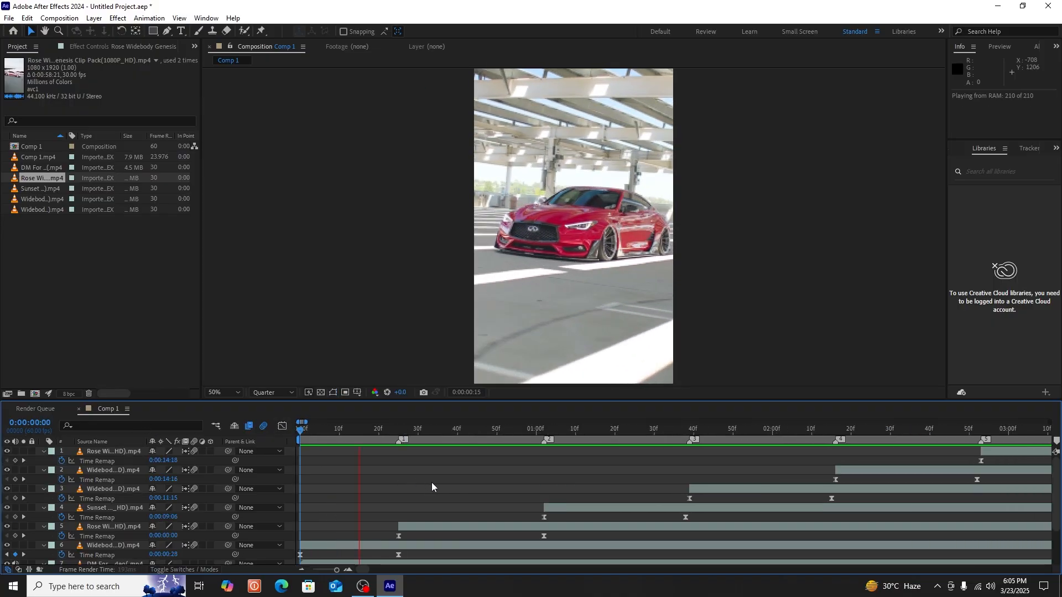